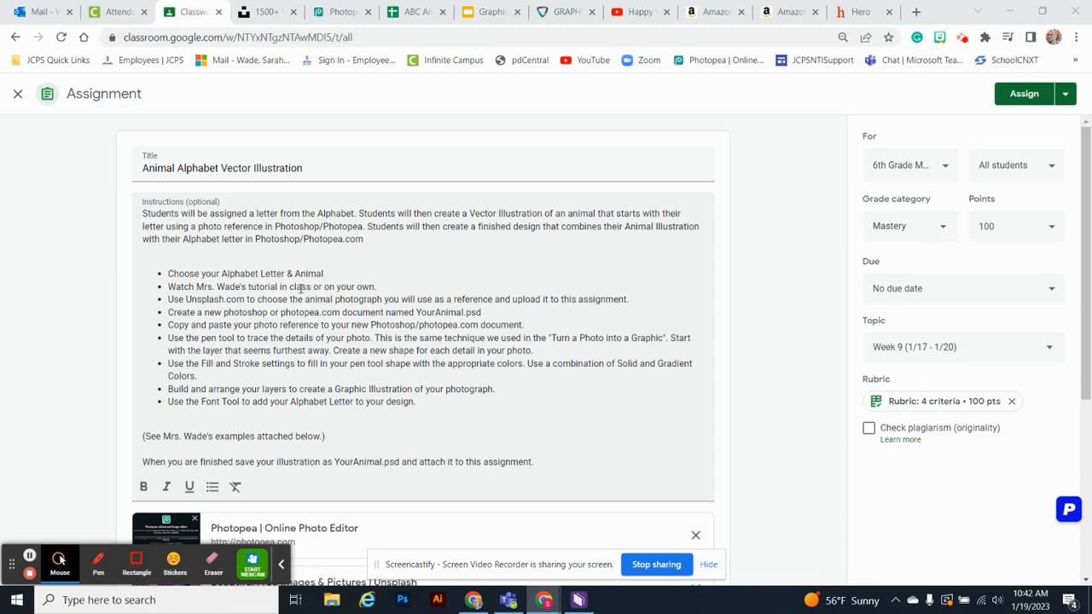
- View the attached Unicorn.jpg example at full size from the assignment's attachments, and close the preview
{"action": "scroll", "coordinate": [301, 288], "scroll_direction": "down", "scroll_amount": 3}
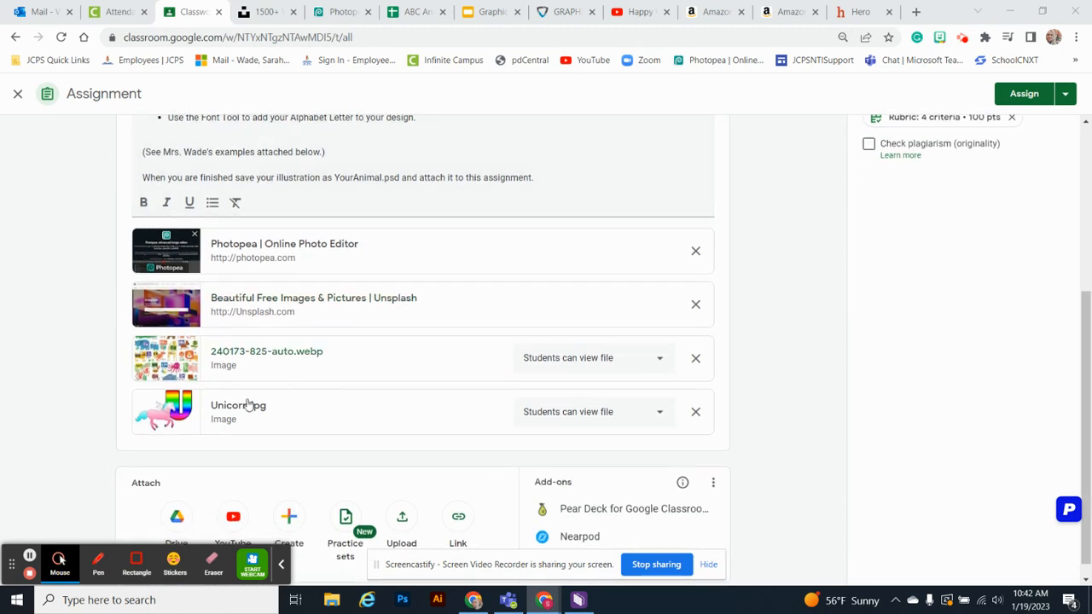
{"action": "left_click", "coordinate": [187, 417]}
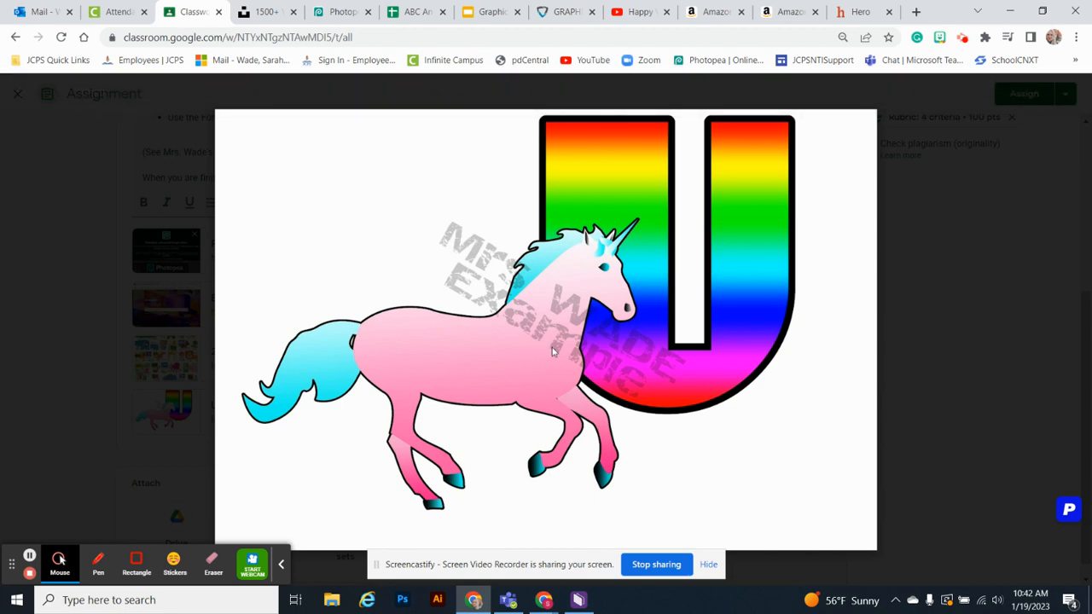
{"action": "left_click", "coordinate": [975, 439]}
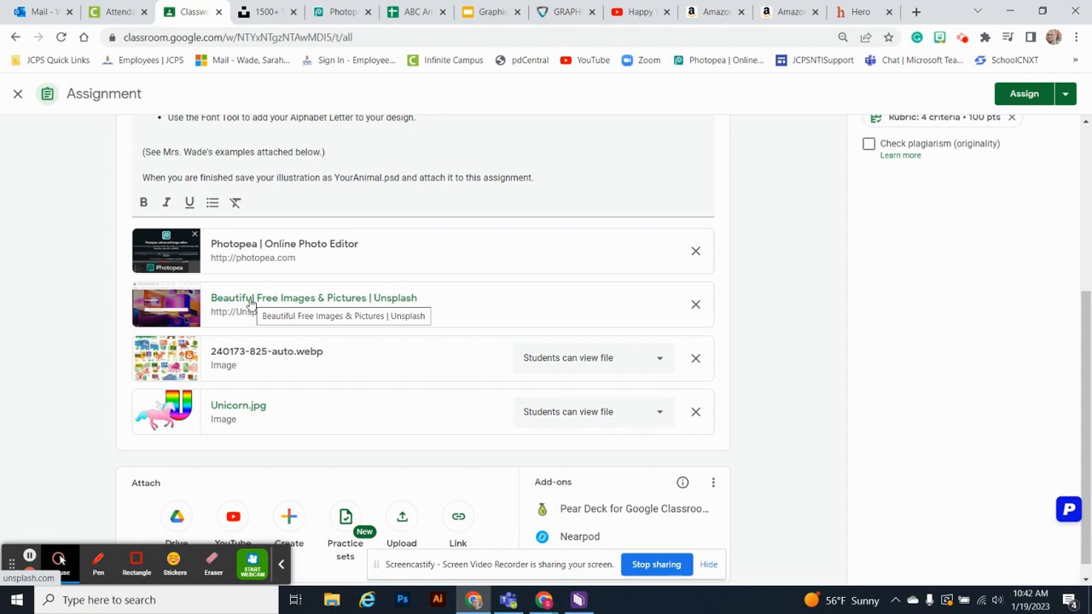
- Switch to Unsplash, browse the white horse photos, open the one of the horse running before dark trees and bring up its image options
{"action": "left_click", "coordinate": [262, 17]}
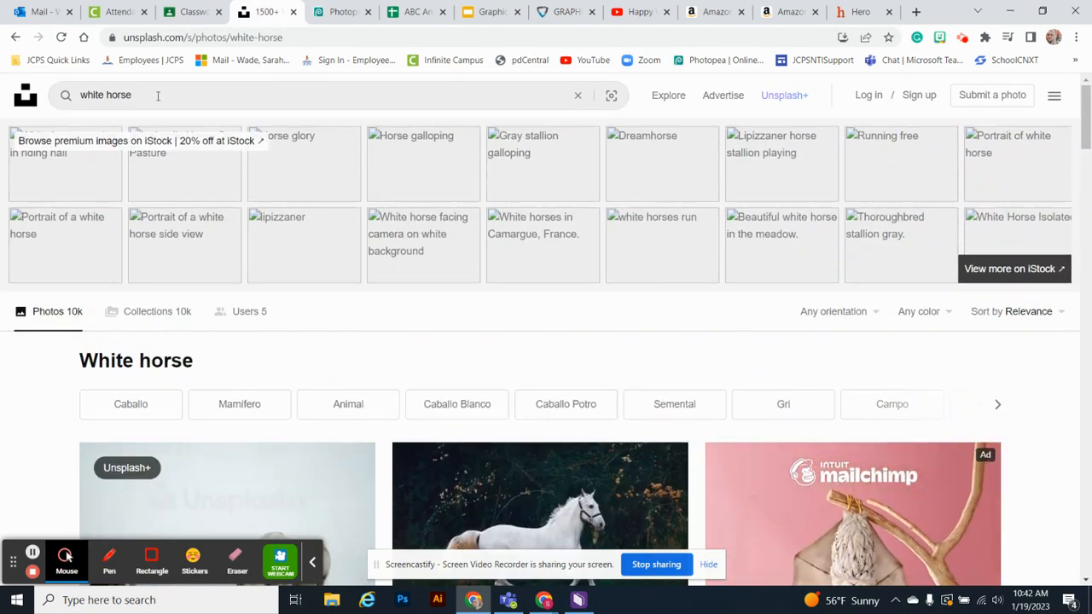
{"action": "left_click", "coordinate": [156, 96]}
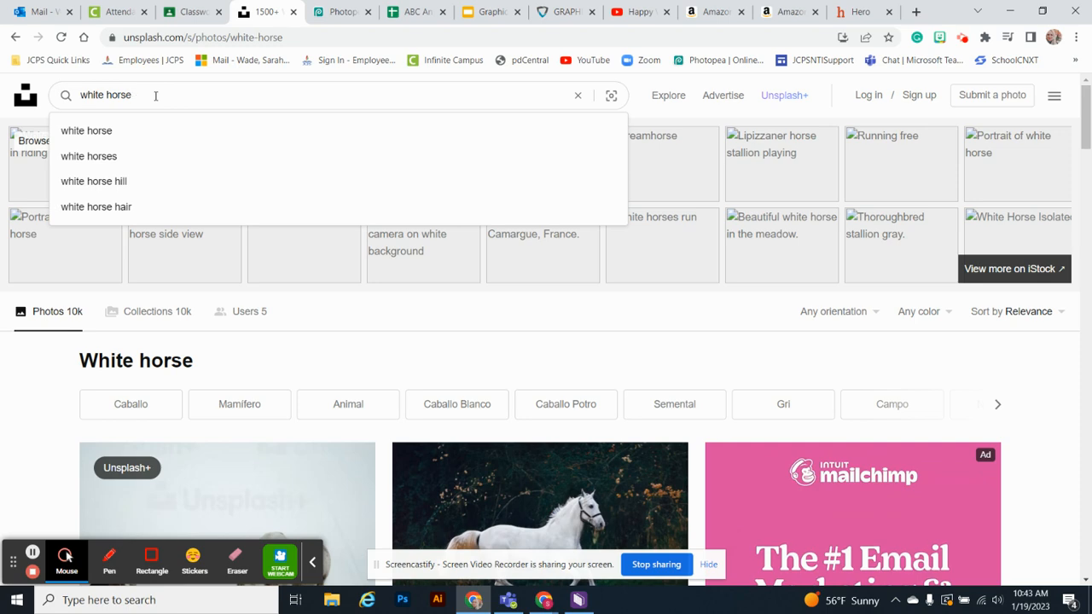
{"action": "left_click", "coordinate": [395, 365]}
{"action": "scroll", "coordinate": [395, 362], "scroll_direction": "down", "scroll_amount": 5}
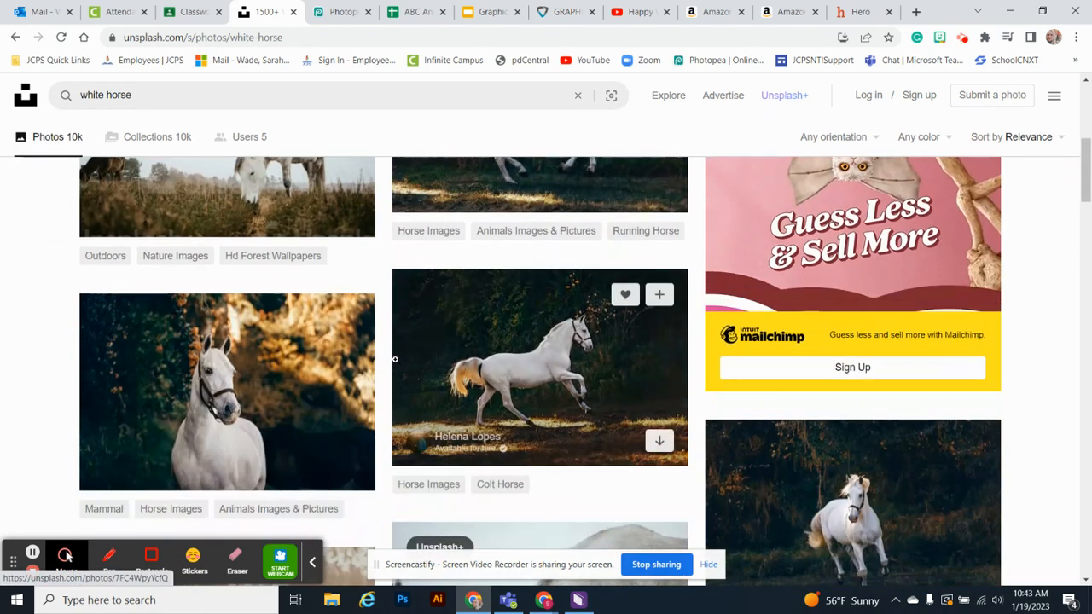
{"action": "scroll", "coordinate": [394, 359], "scroll_direction": "down", "scroll_amount": 3}
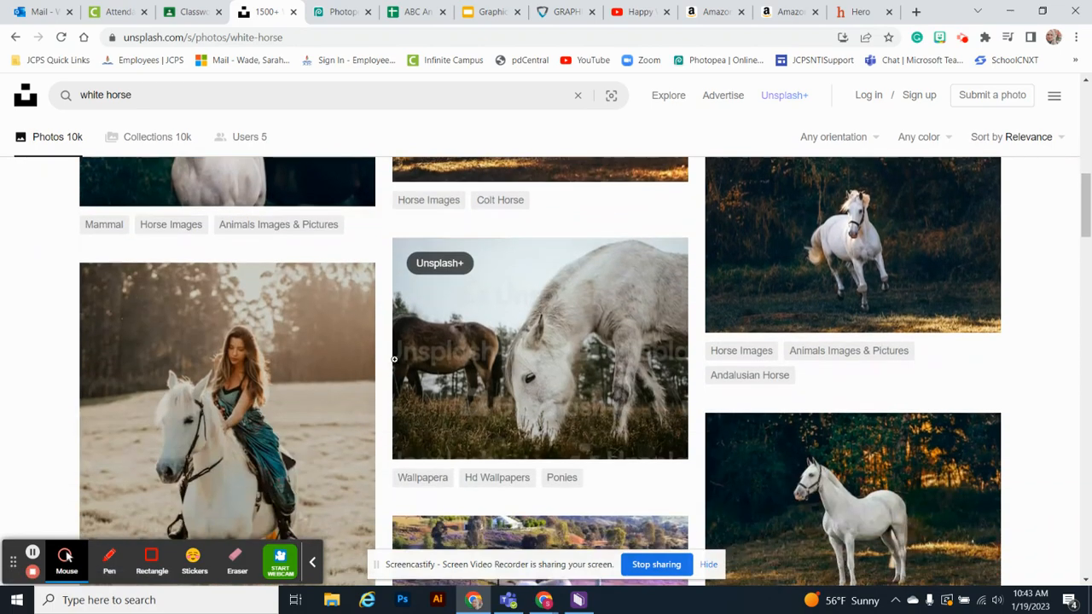
{"action": "scroll", "coordinate": [395, 359], "scroll_direction": "down", "scroll_amount": 5}
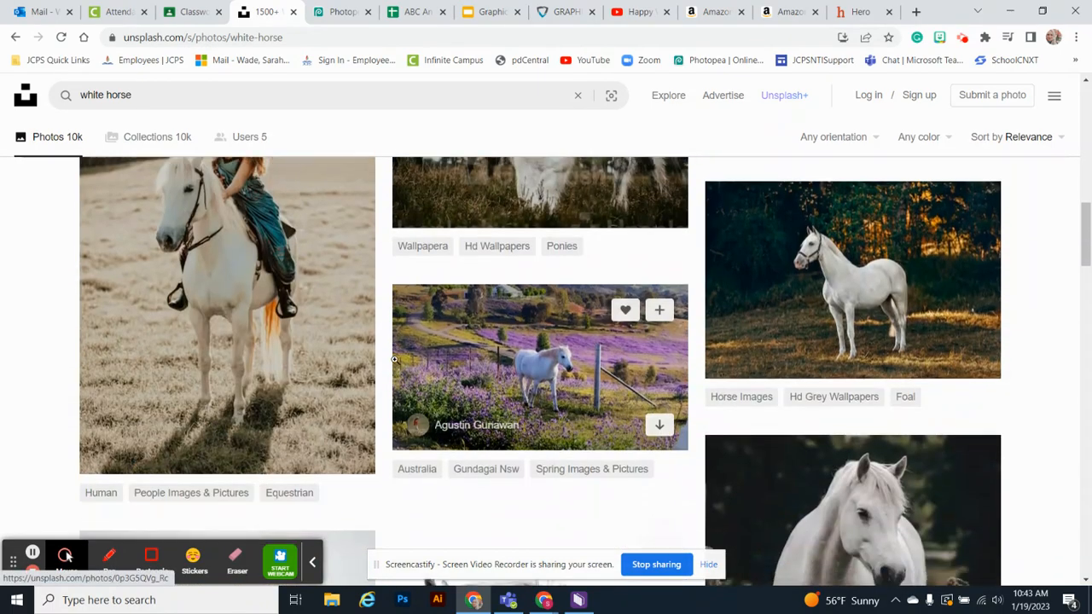
{"action": "scroll", "coordinate": [395, 360], "scroll_direction": "up", "scroll_amount": 10}
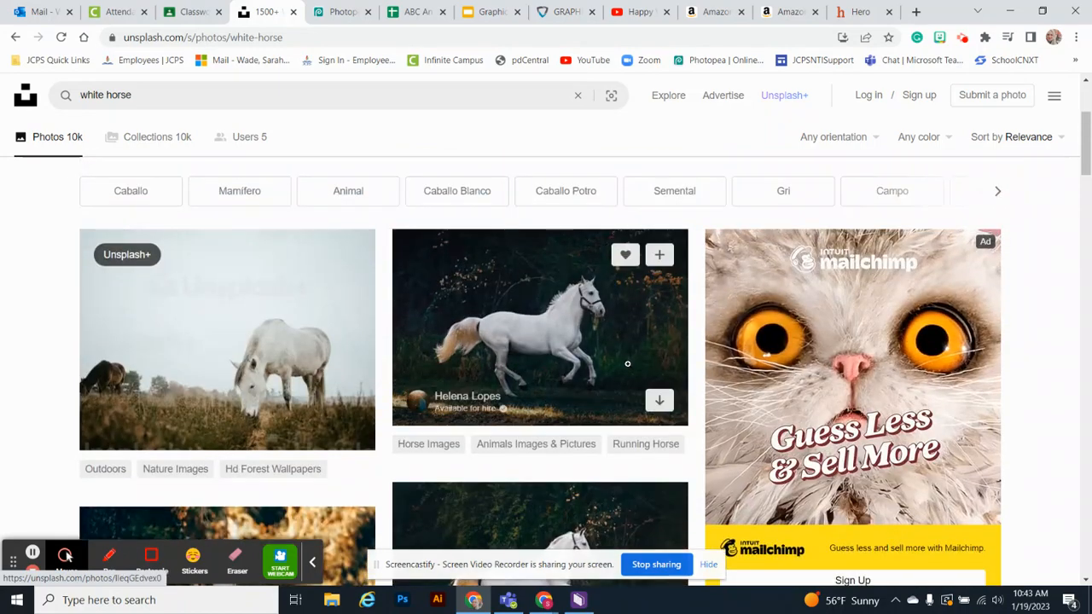
{"action": "left_click", "coordinate": [555, 325]}
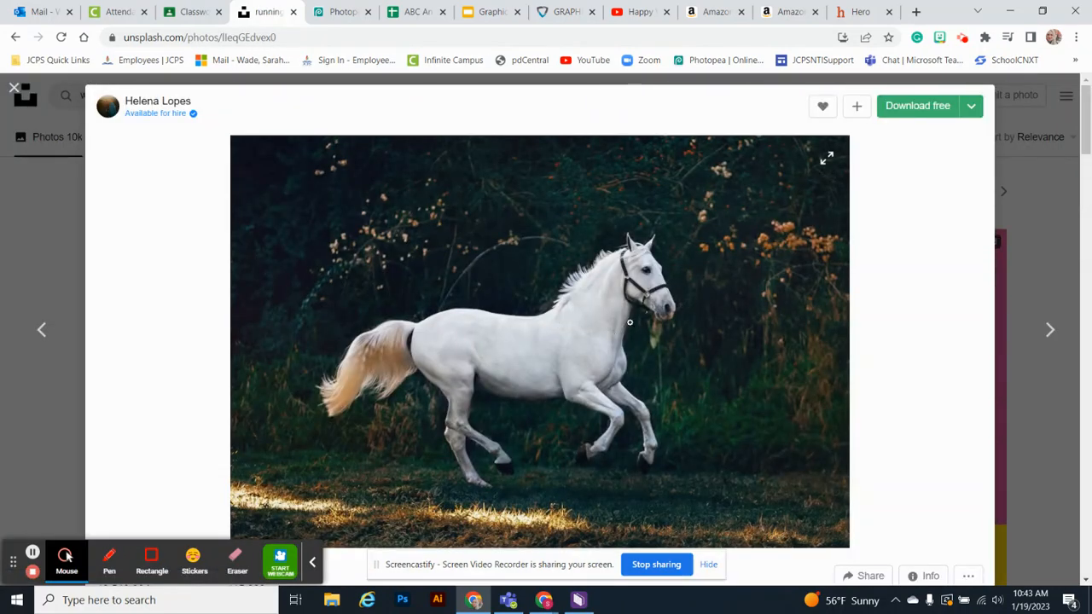
{"action": "right_click", "coordinate": [572, 320]}
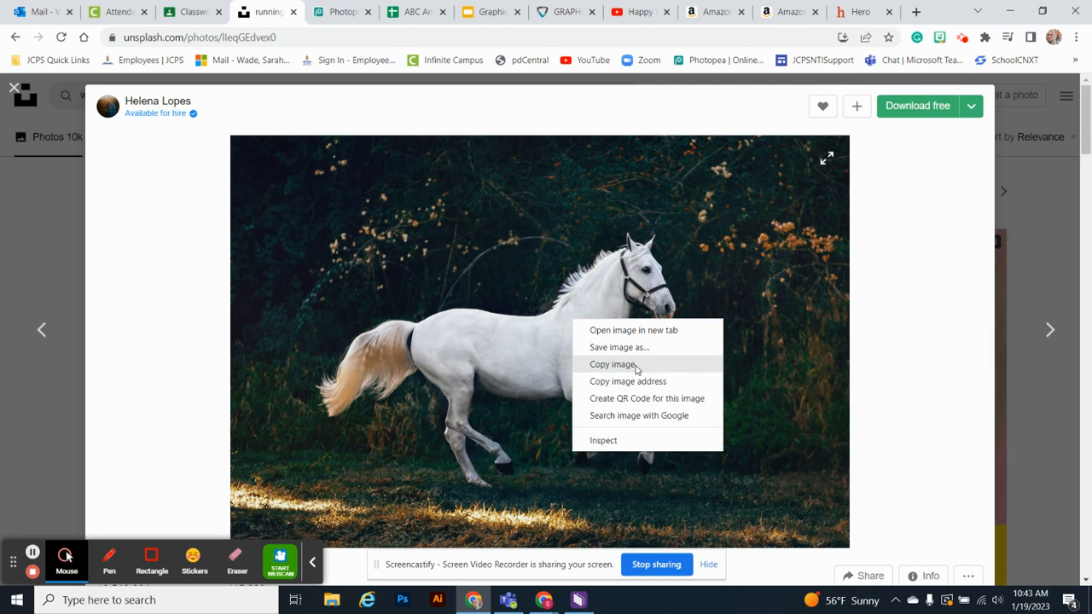
- Switch to Photopea and lower the opacity of the Unicorn Pic layer to 49%
{"action": "left_click", "coordinate": [320, 10]}
{"action": "left_click", "coordinate": [324, 12]}
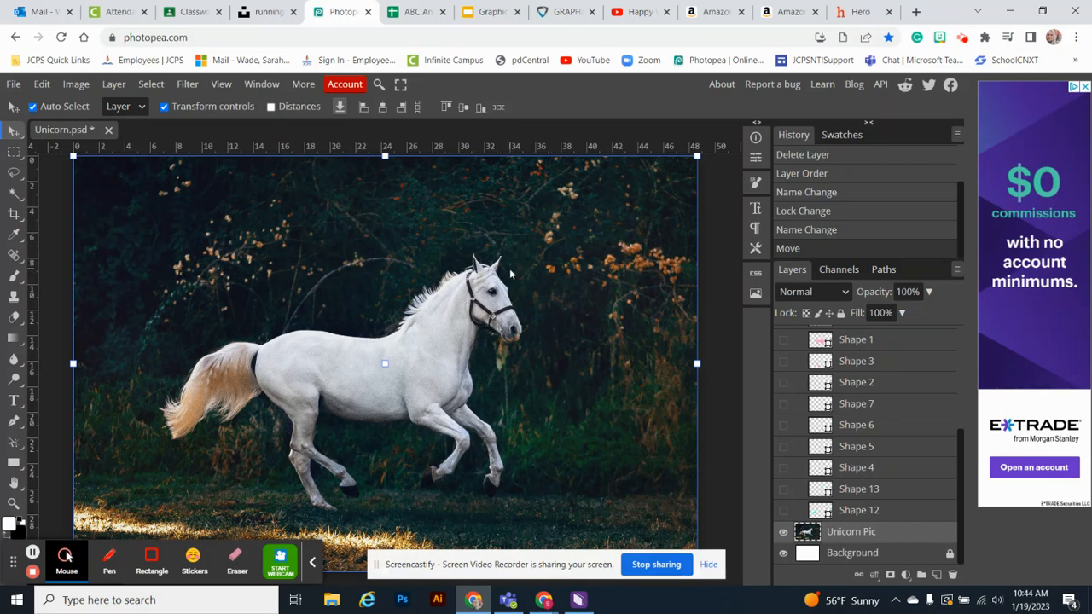
{"action": "left_click", "coordinate": [929, 293]}
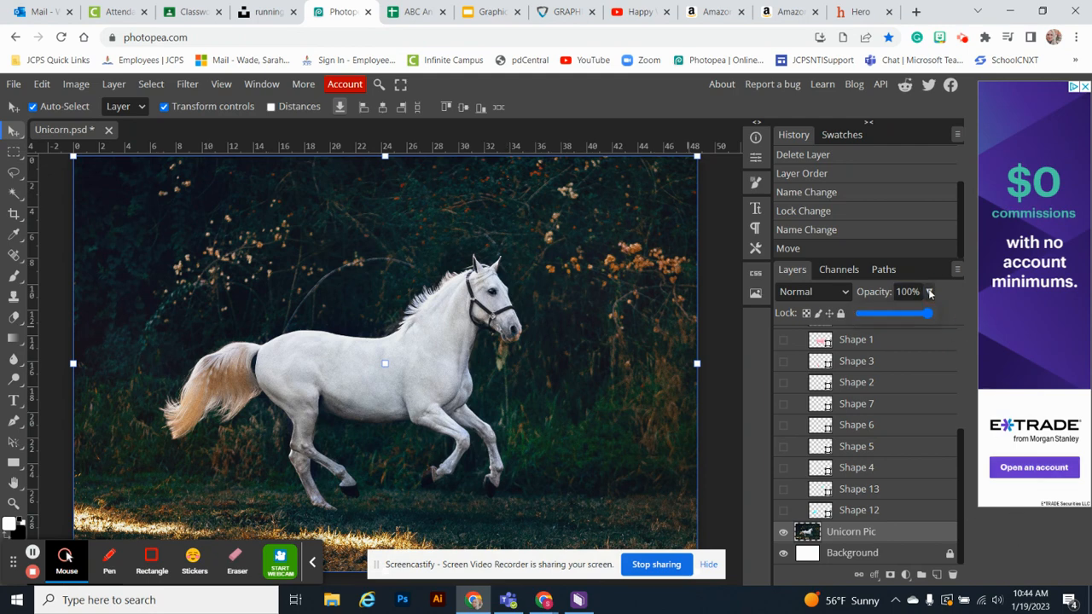
{"action": "left_click", "coordinate": [894, 313]}
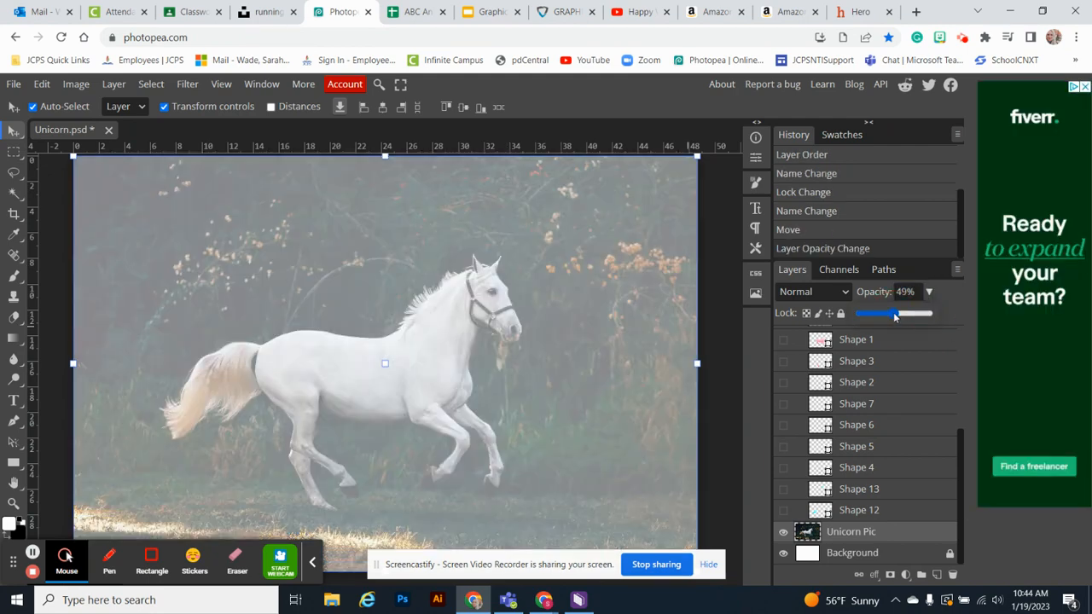
- Select the tail layer Shape 12, inspect its outline over the horse's tail up close, and make the layer visible
{"action": "left_click", "coordinate": [858, 510]}
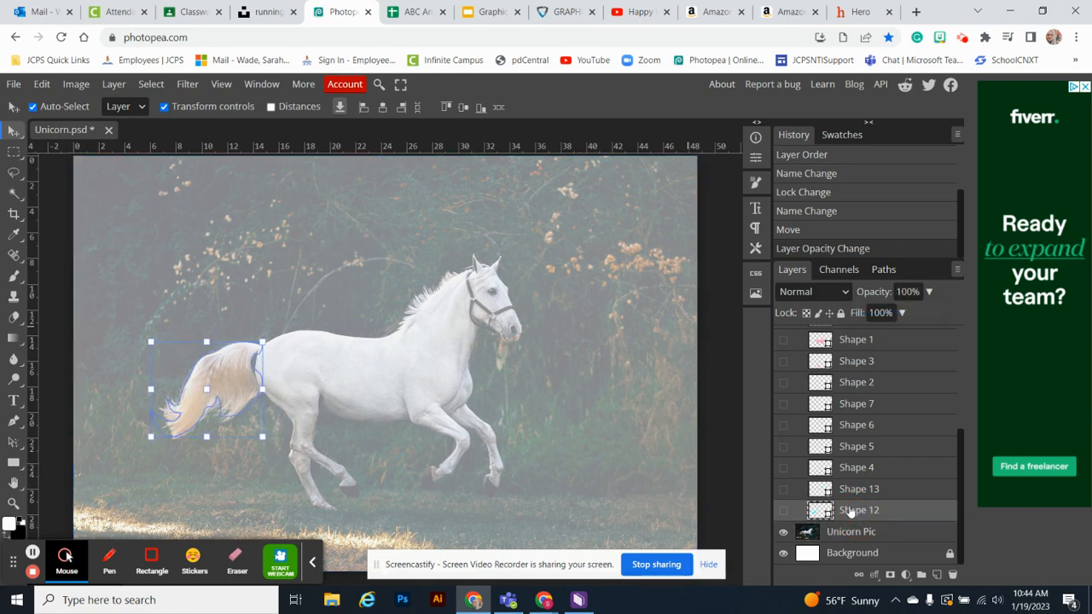
{"action": "left_click", "coordinate": [13, 504]}
{"action": "left_click", "coordinate": [218, 365]}
{"action": "left_click", "coordinate": [218, 365]}
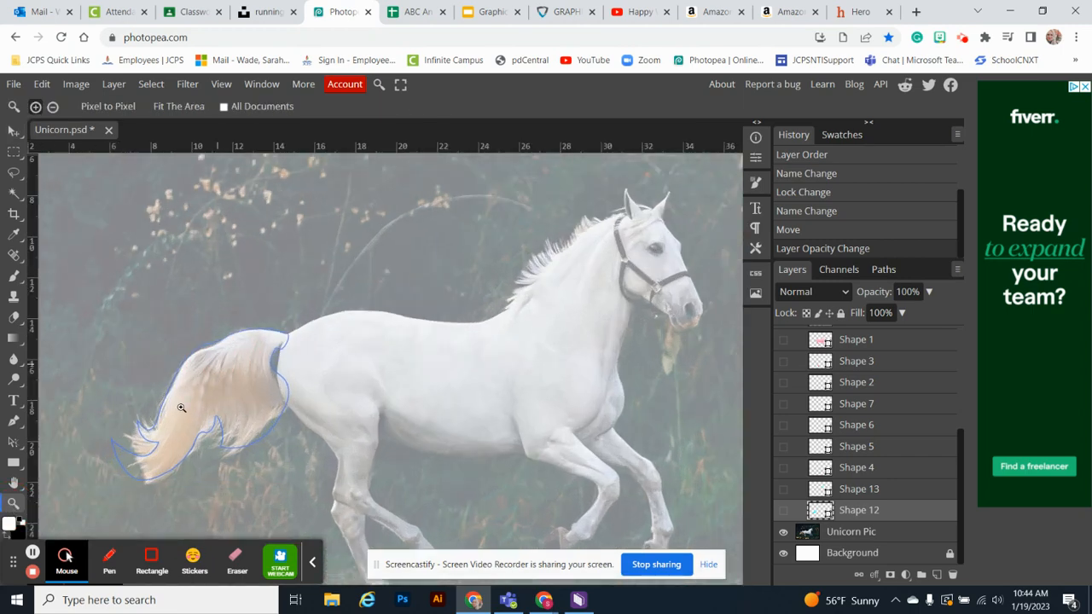
{"action": "left_click", "coordinate": [783, 510]}
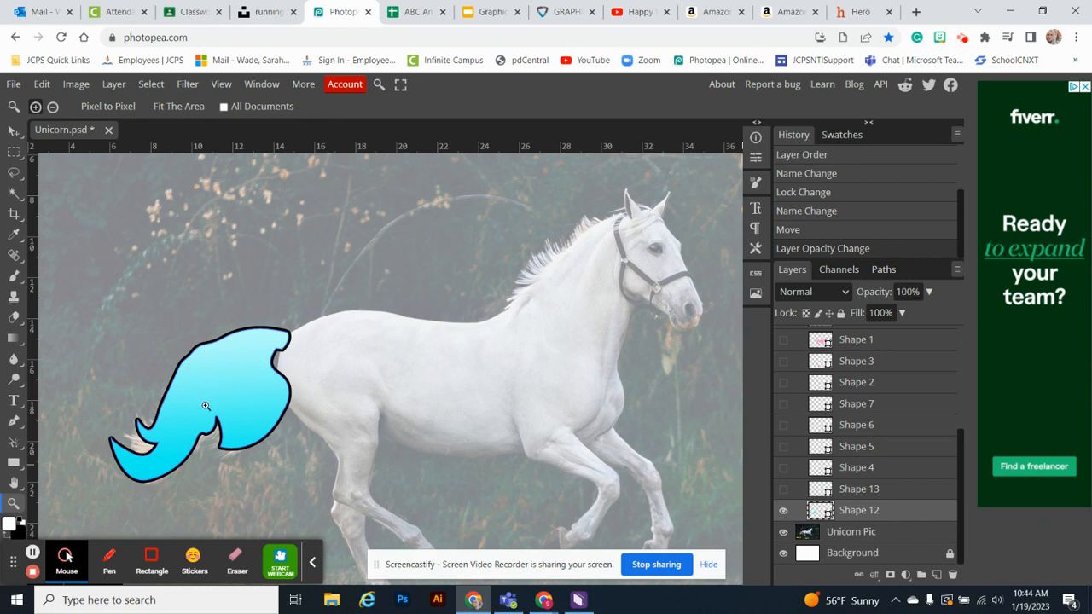
- Compare the mane layer Shape 13 hidden and shown, check its outline over the photo, and leave it visible
{"action": "left_click", "coordinate": [784, 490]}
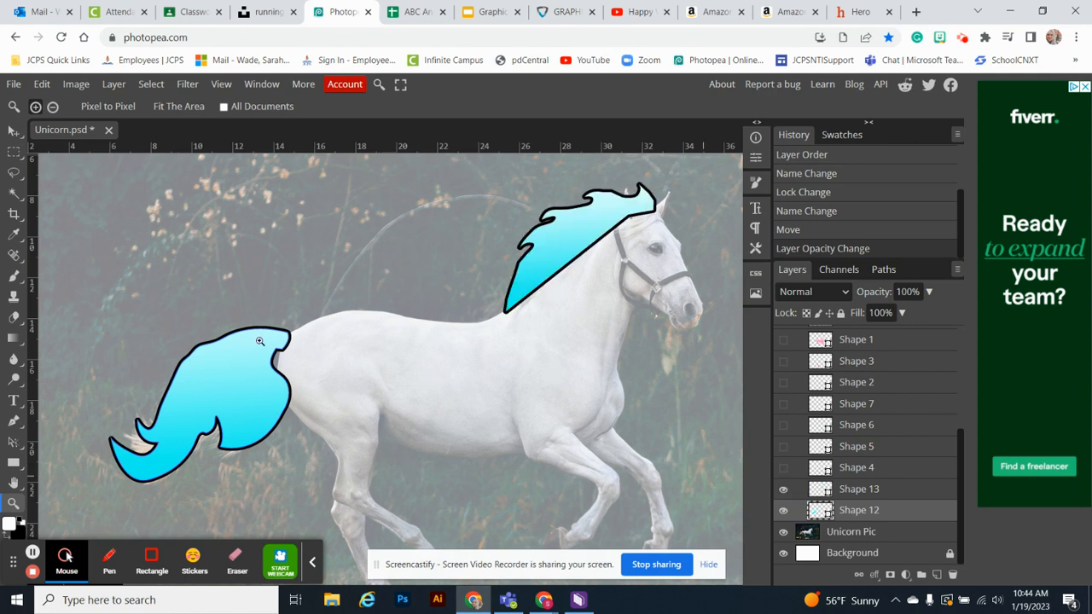
{"action": "left_click", "coordinate": [784, 490]}
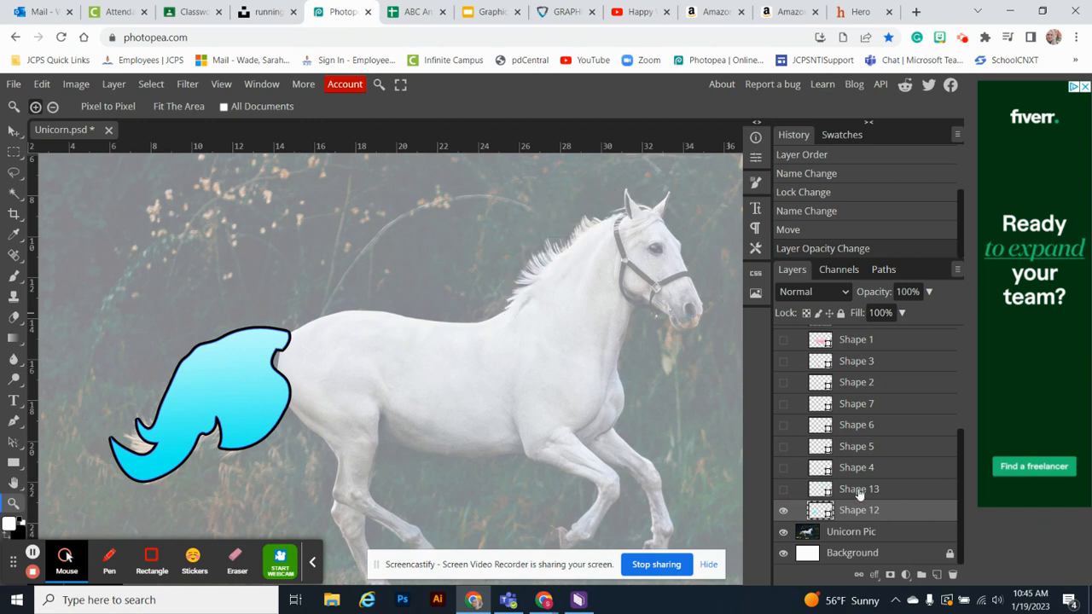
{"action": "left_click", "coordinate": [859, 491]}
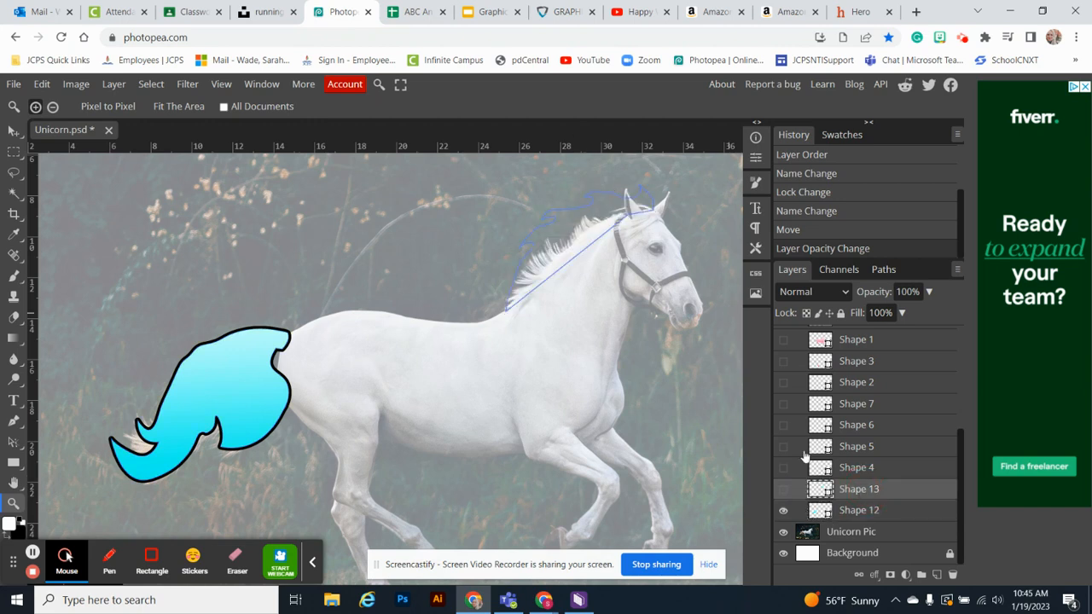
{"action": "left_click", "coordinate": [783, 490]}
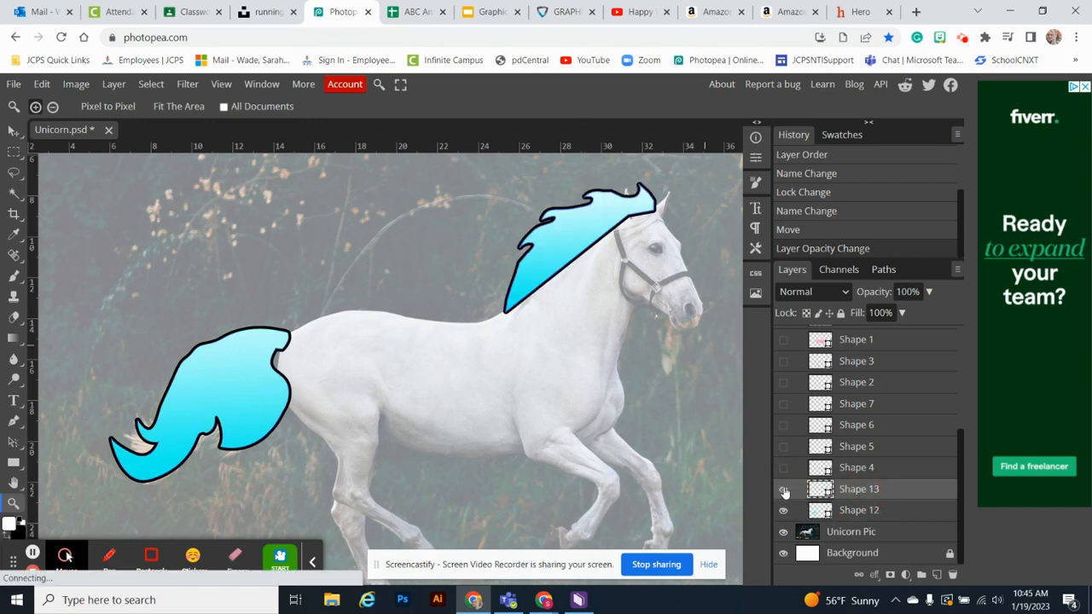
- Compare the rear hoof layer Shape 4 hidden and shown, check its outline against the photo, and leave it visible
{"action": "left_click", "coordinate": [783, 467]}
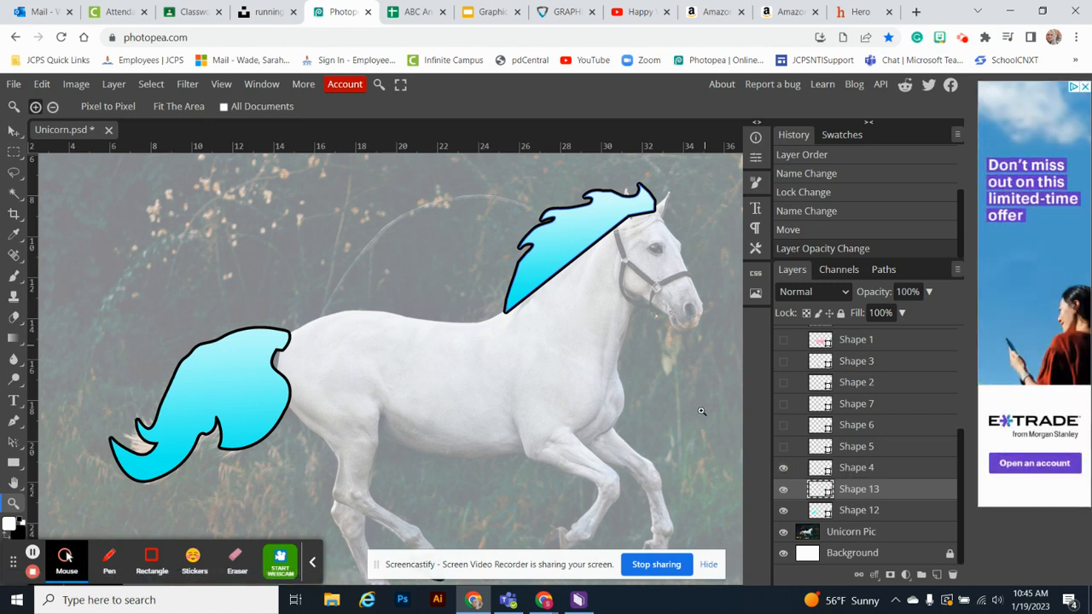
{"action": "scroll", "coordinate": [735, 298], "scroll_direction": "down", "scroll_amount": 3}
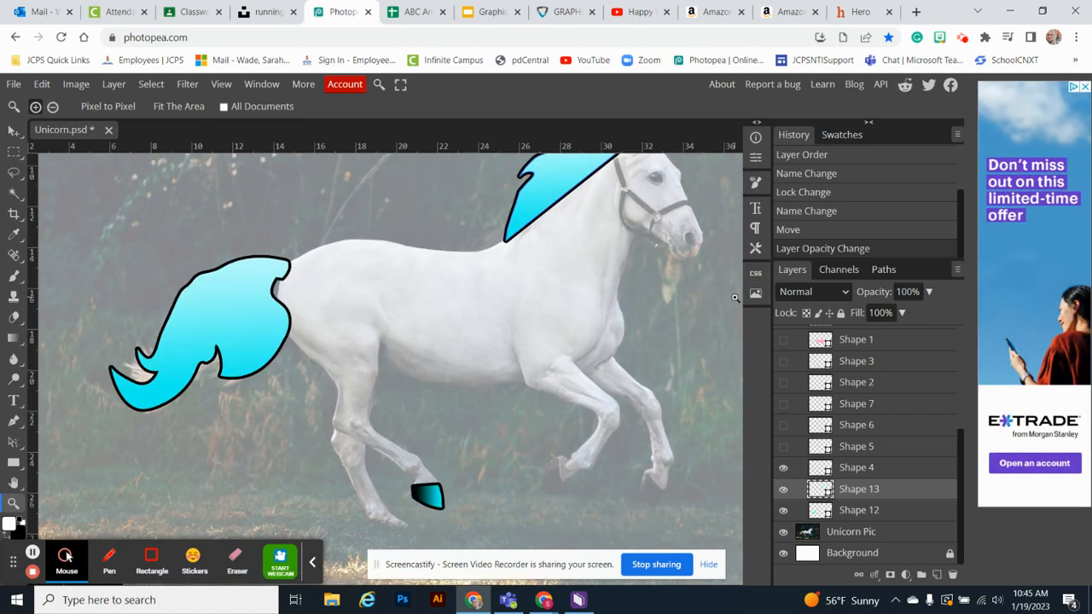
{"action": "left_click", "coordinate": [783, 469]}
{"action": "left_click", "coordinate": [855, 471]}
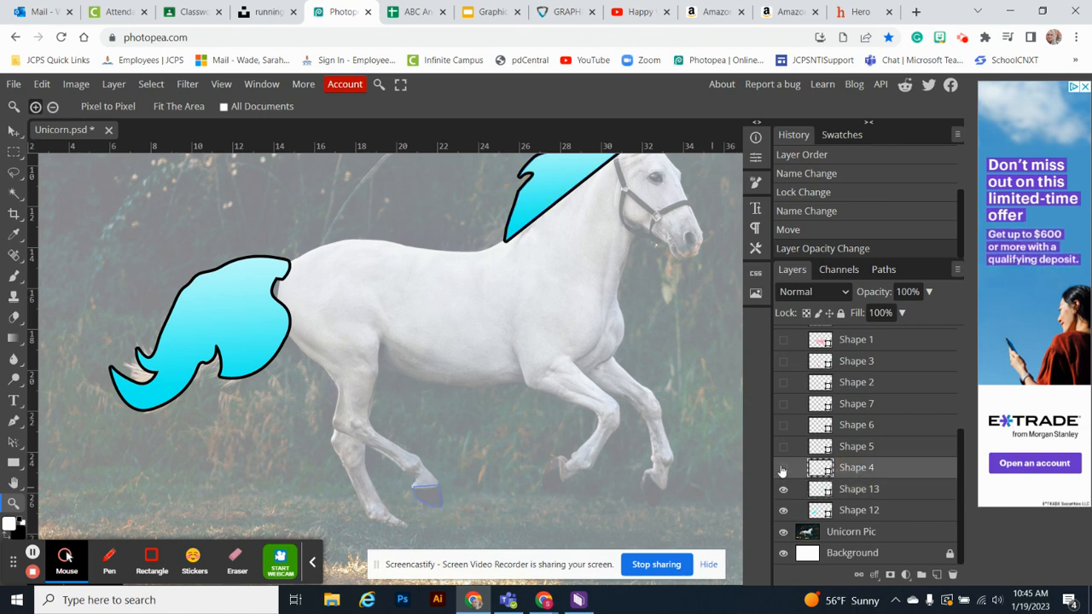
{"action": "left_click", "coordinate": [783, 467]}
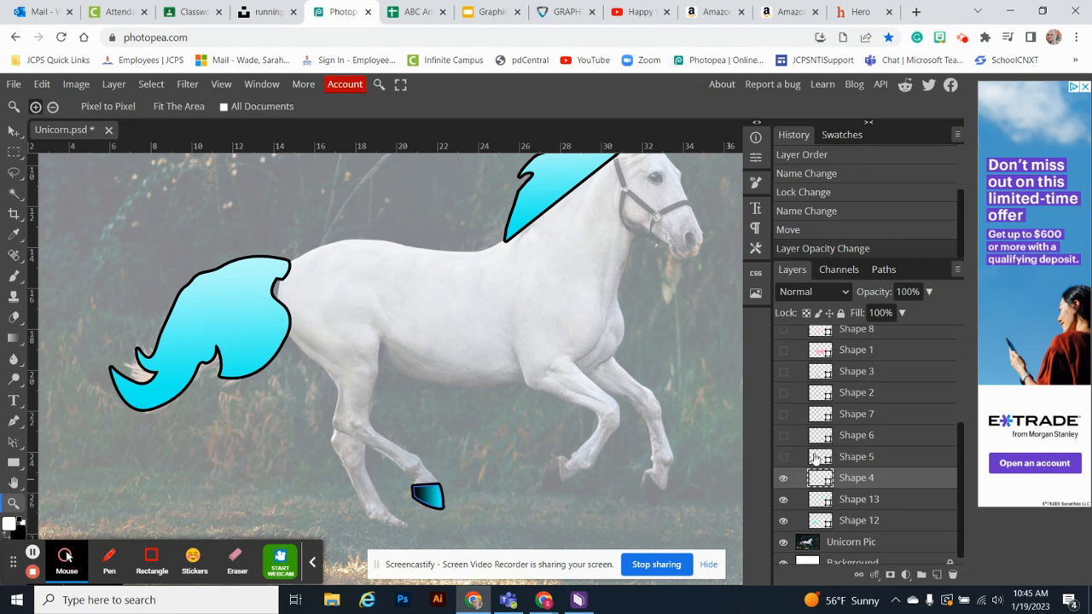
- Select the body layer Shape 1, activate the Pen tool, review the traced outline around the horse, and make the layer visible
{"action": "scroll", "coordinate": [841, 431], "scroll_direction": "up", "scroll_amount": 3}
{"action": "scroll", "coordinate": [845, 456], "scroll_direction": "down", "scroll_amount": 1}
{"action": "scroll", "coordinate": [843, 452], "scroll_direction": "down", "scroll_amount": 1}
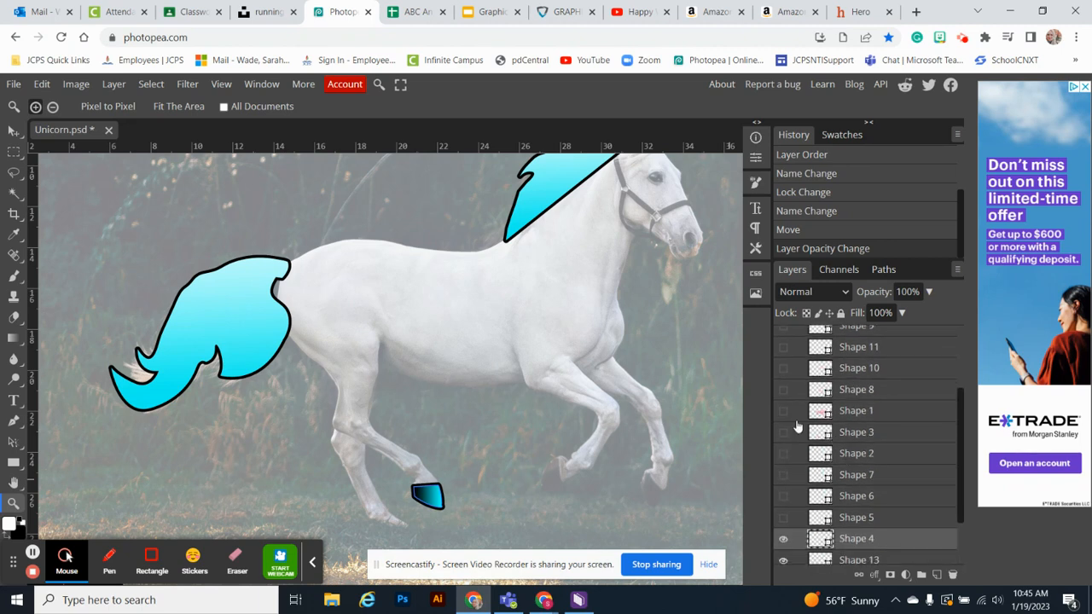
{"action": "left_click", "coordinate": [857, 412]}
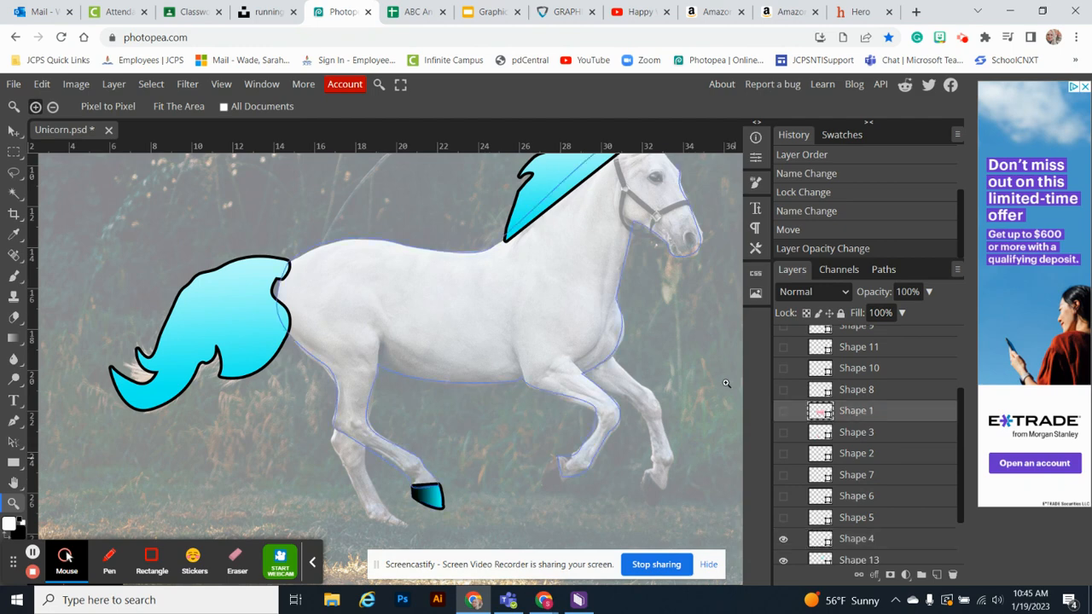
{"action": "scroll", "coordinate": [715, 380], "scroll_direction": "up", "scroll_amount": 1}
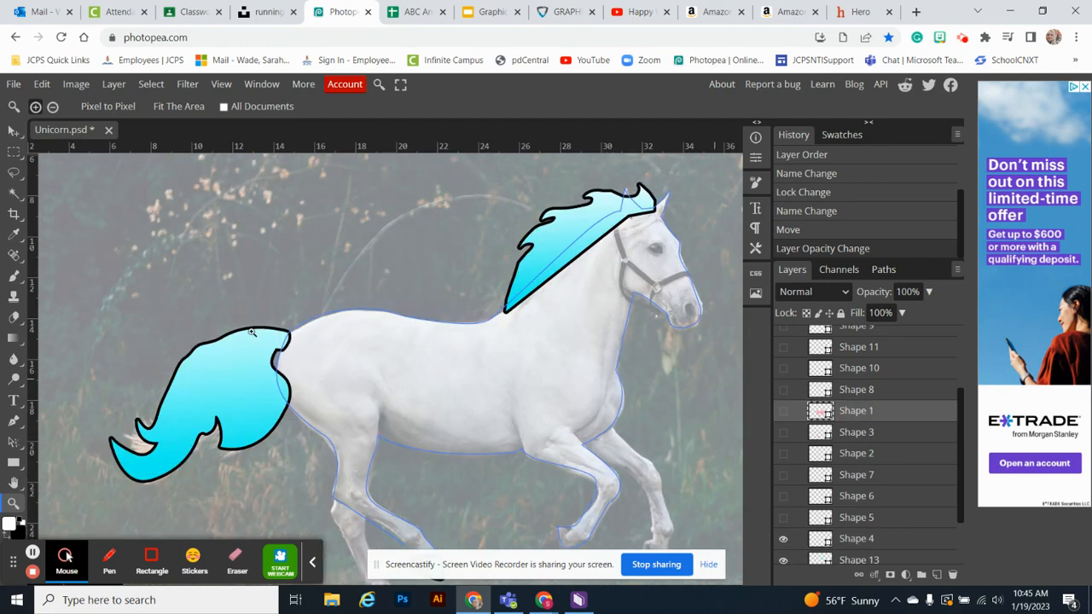
{"action": "left_click", "coordinate": [12, 423]}
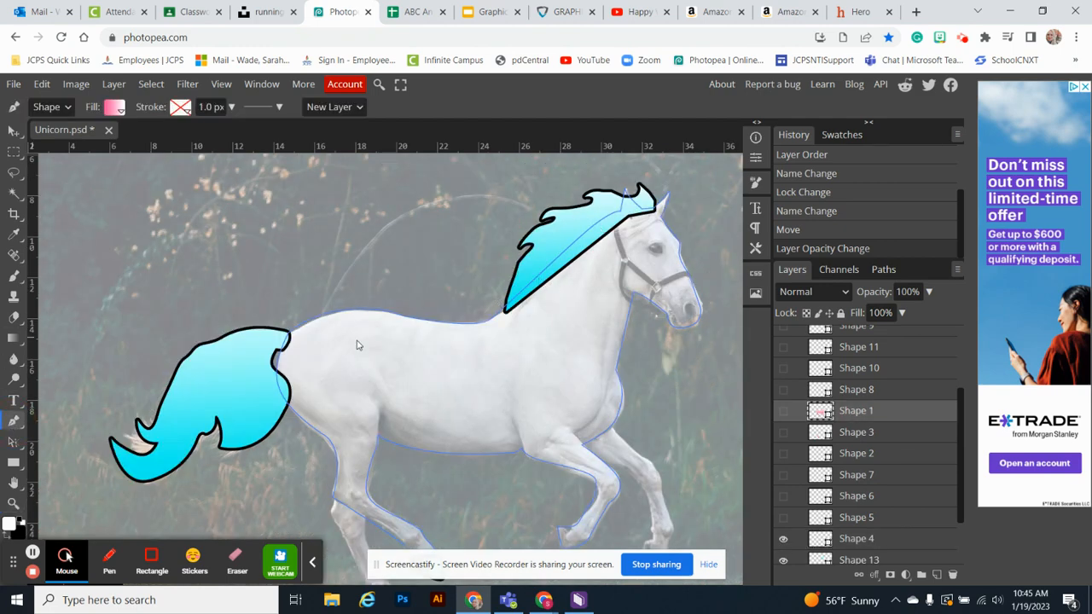
{"action": "scroll", "coordinate": [434, 417], "scroll_direction": "down", "scroll_amount": 1}
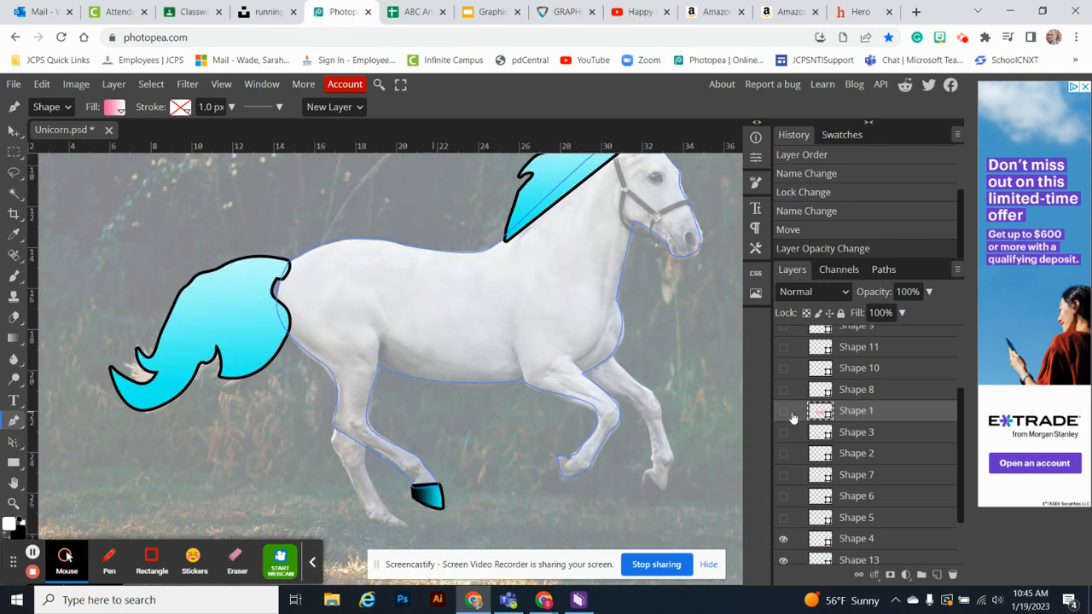
{"action": "left_click", "coordinate": [783, 411]}
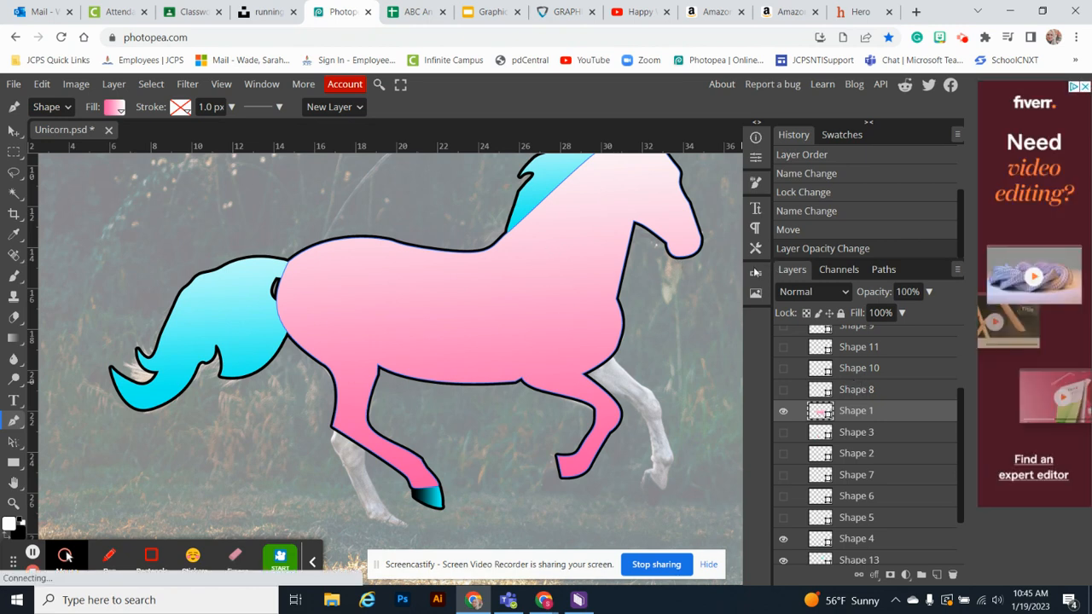
- Select the second rear hoof layer Shape 5 to see its outline, and make it visible
{"action": "scroll", "coordinate": [808, 415], "scroll_direction": "up", "scroll_amount": 3}
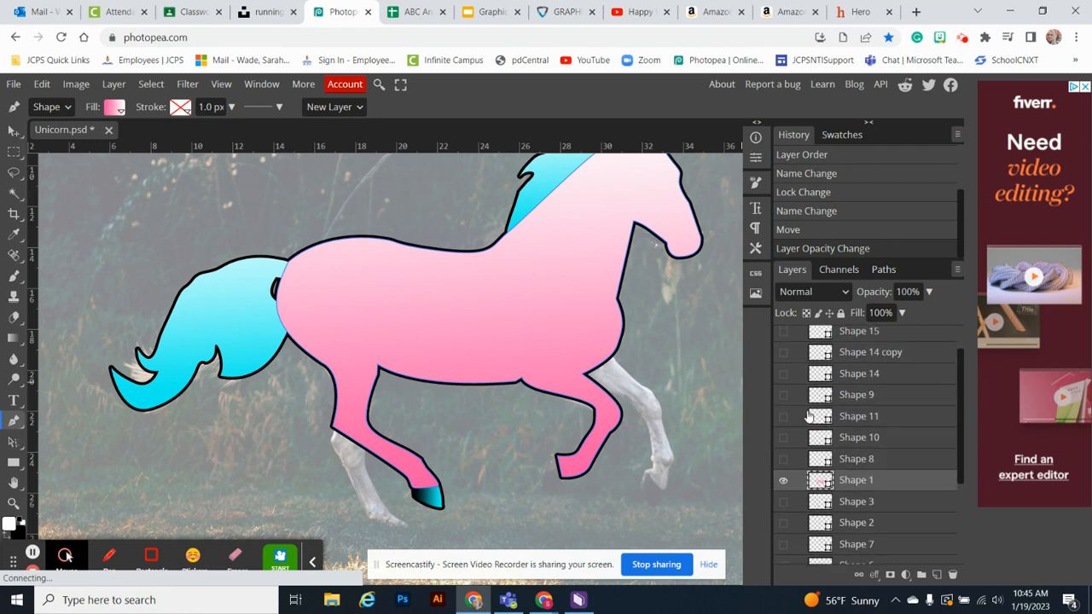
{"action": "scroll", "coordinate": [808, 415], "scroll_direction": "down", "scroll_amount": 2}
{"action": "scroll", "coordinate": [807, 414], "scroll_direction": "down", "scroll_amount": 2}
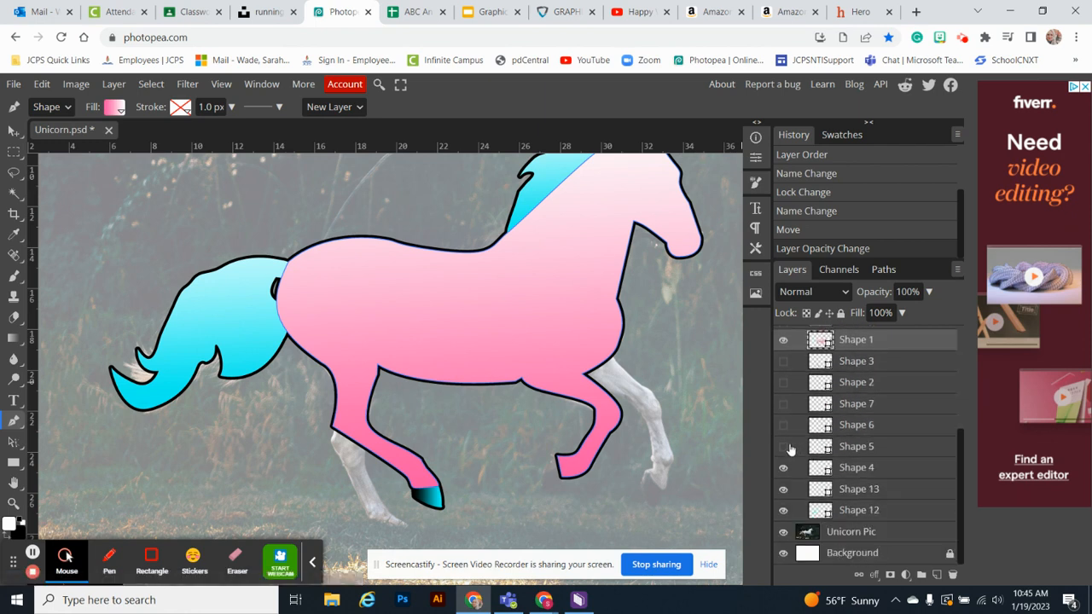
{"action": "left_click", "coordinate": [837, 450]}
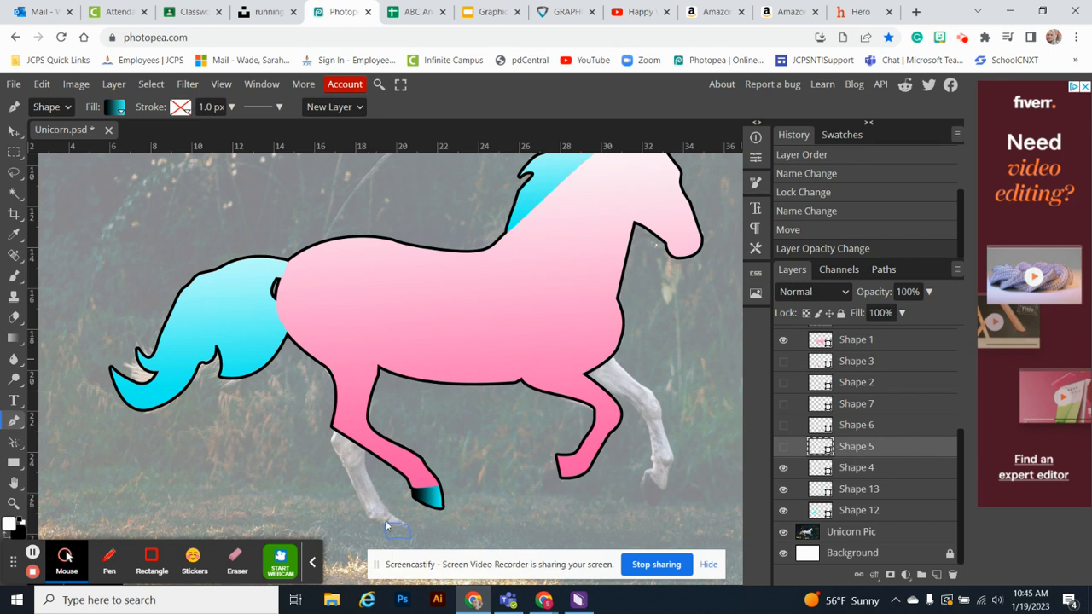
{"action": "left_click", "coordinate": [784, 447]}
- Select the front hoof layers Shape 6 and Shape 7 to see their outlines, and make both visible
{"action": "left_click", "coordinate": [834, 427]}
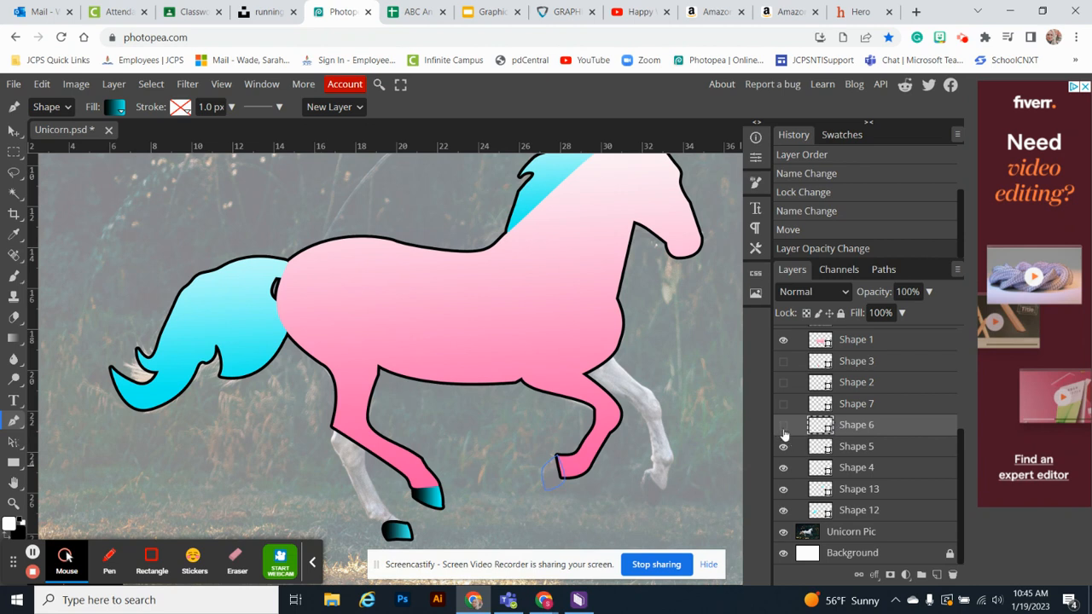
{"action": "left_click", "coordinate": [783, 426]}
{"action": "left_click", "coordinate": [842, 408]}
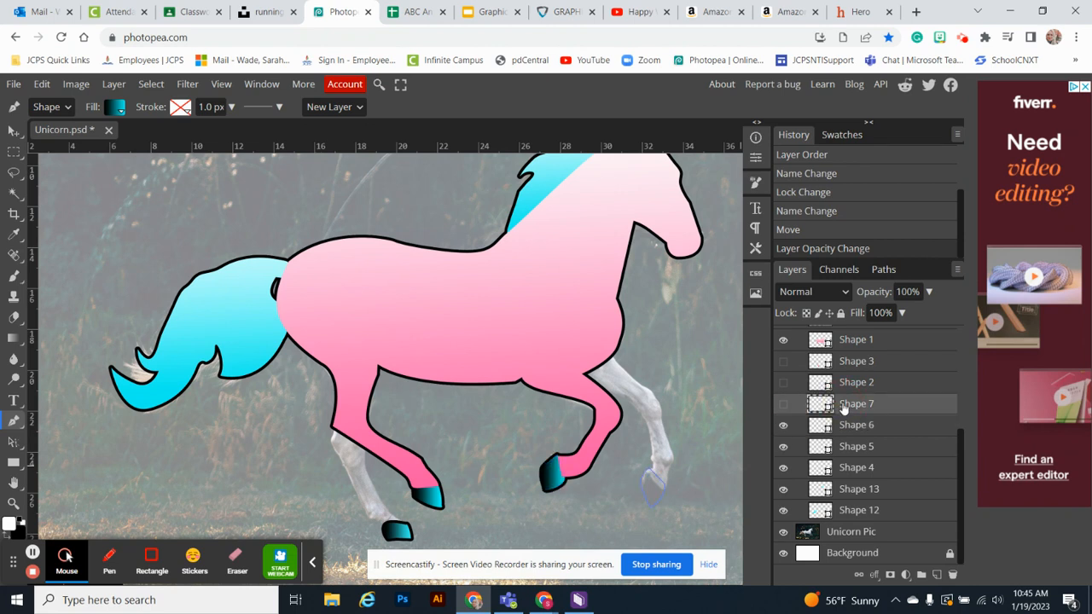
{"action": "left_click", "coordinate": [783, 404]}
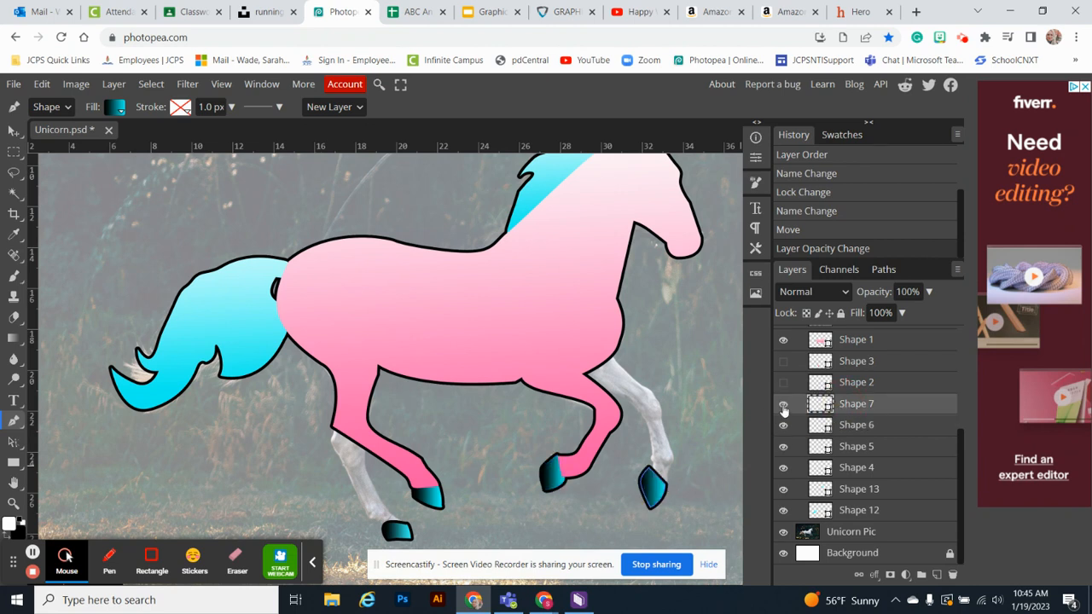
- Select the front leg layer Shape 2 and the rear leg layer Shape 3, check their outlines, and make both visible
{"action": "left_click", "coordinate": [836, 387]}
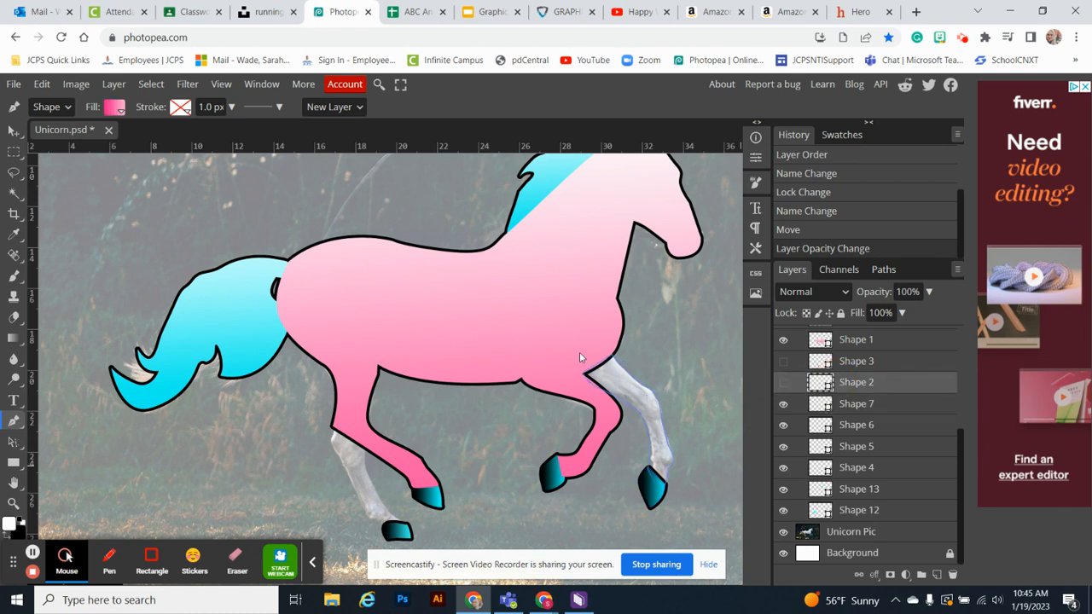
{"action": "left_click", "coordinate": [782, 383]}
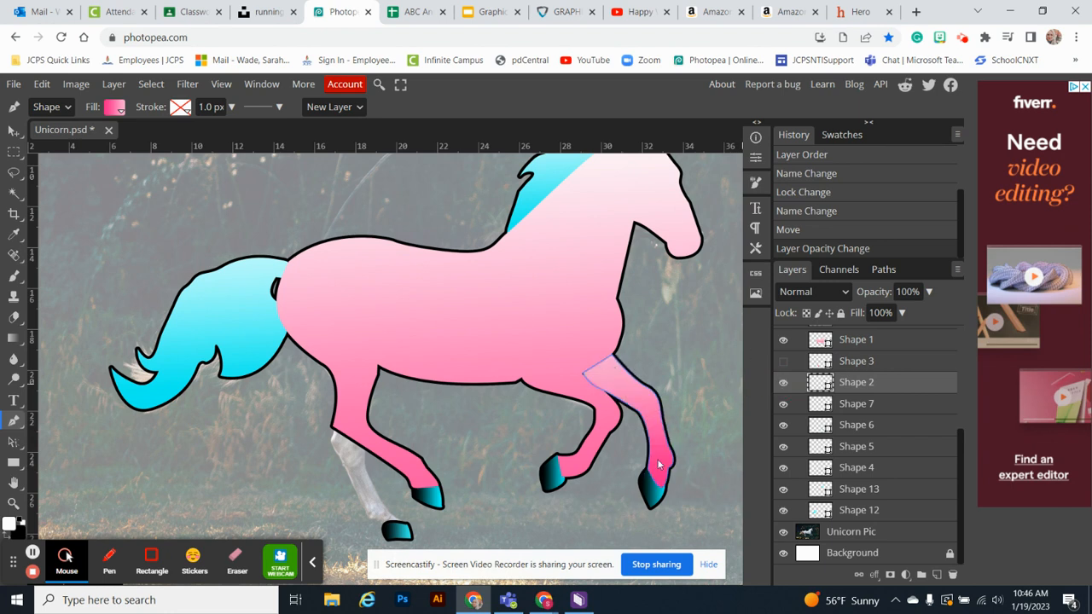
{"action": "left_click", "coordinate": [844, 365]}
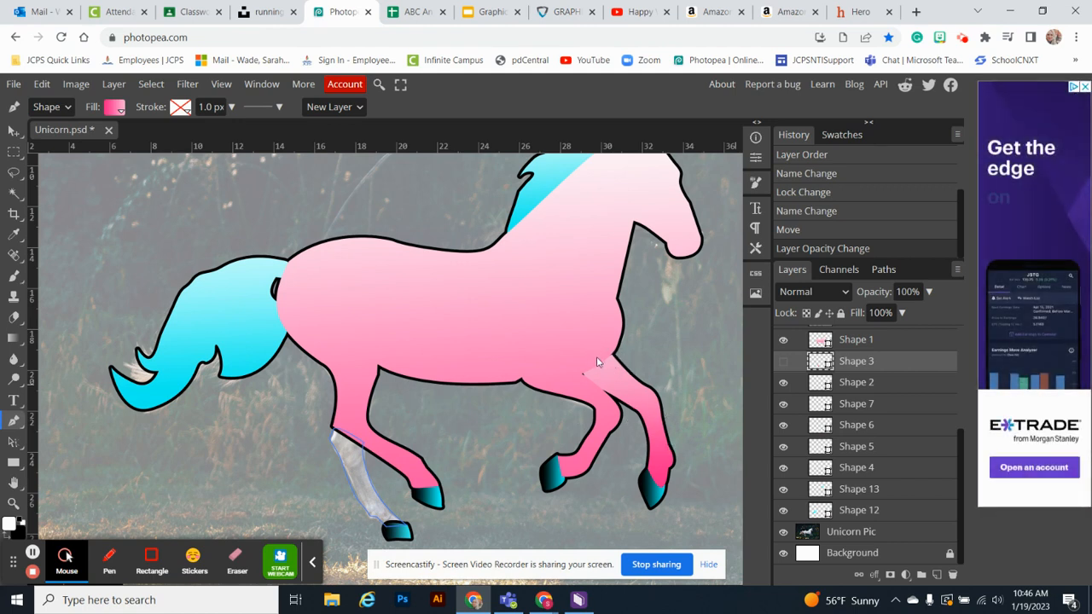
{"action": "scroll", "coordinate": [835, 350], "scroll_direction": "up", "scroll_amount": 1}
{"action": "scroll", "coordinate": [835, 350], "scroll_direction": "up", "scroll_amount": 3}
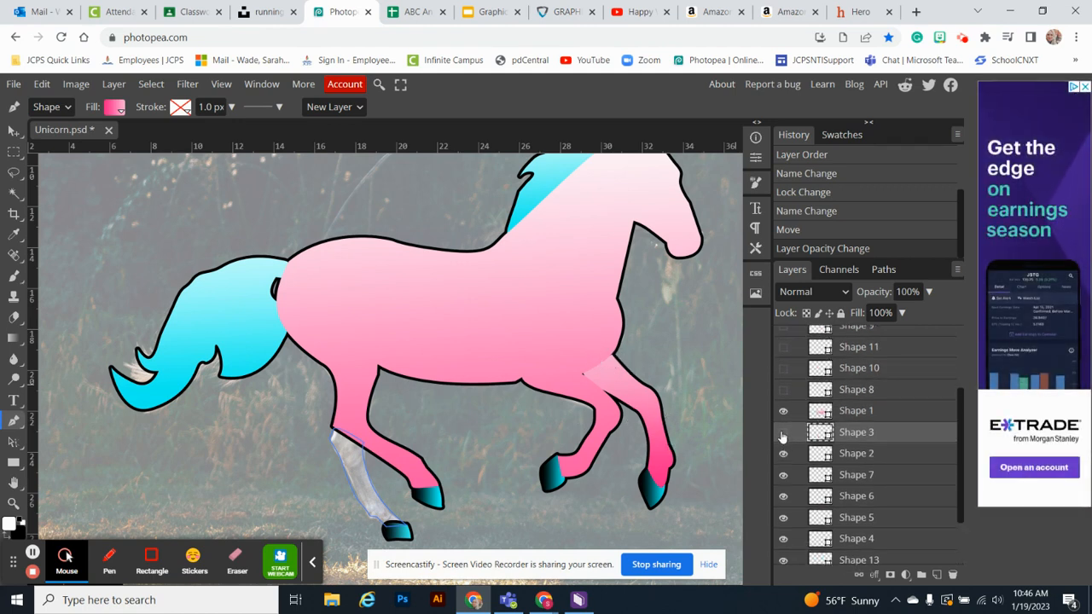
{"action": "left_click", "coordinate": [783, 433]}
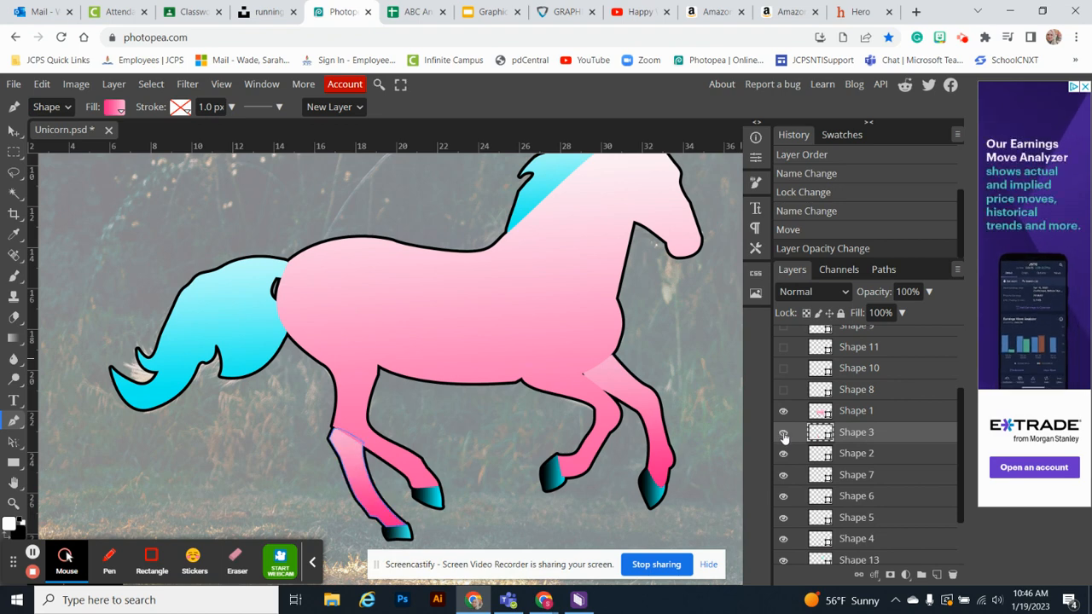
- Select the nostril layer Shape 8, check its outline on the muzzle, and make the layer visible
{"action": "scroll", "coordinate": [853, 478], "scroll_direction": "up", "scroll_amount": 3}
{"action": "left_click", "coordinate": [853, 461]}
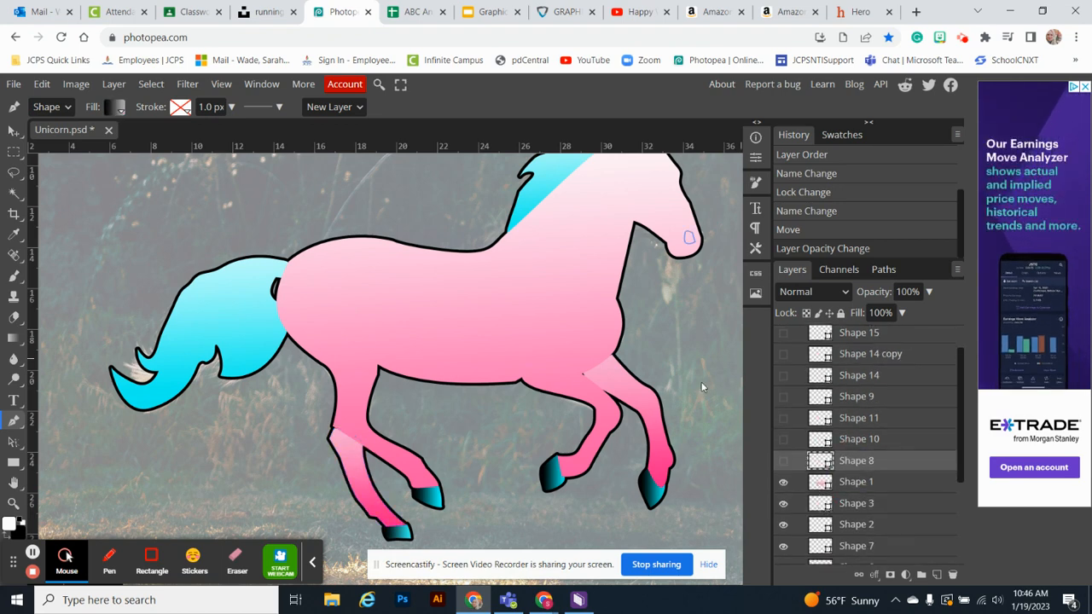
{"action": "scroll", "coordinate": [661, 393], "scroll_direction": "up", "scroll_amount": 2}
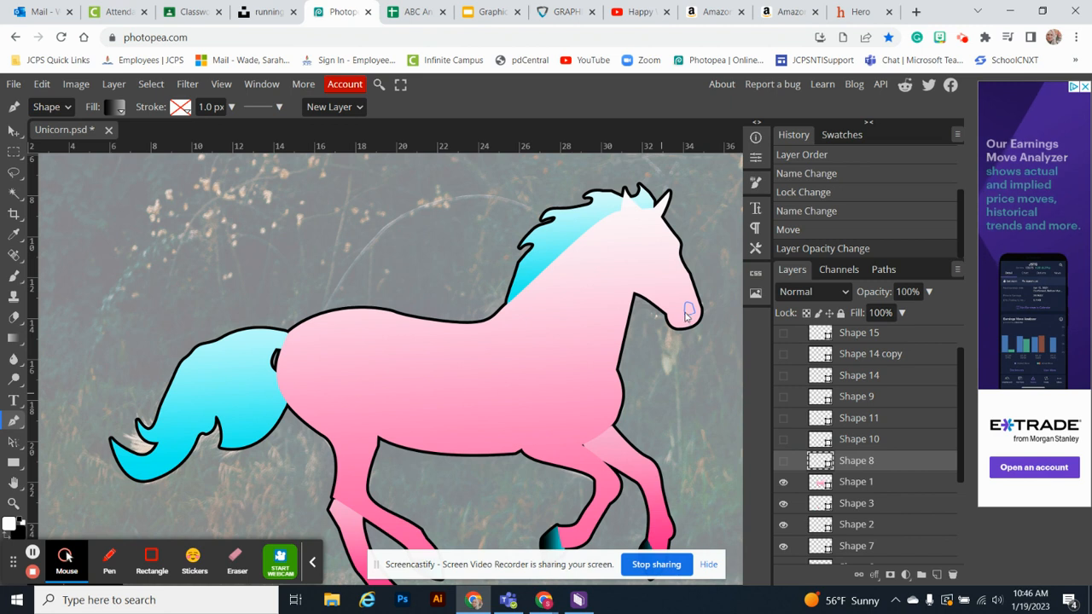
{"action": "left_click", "coordinate": [784, 465]}
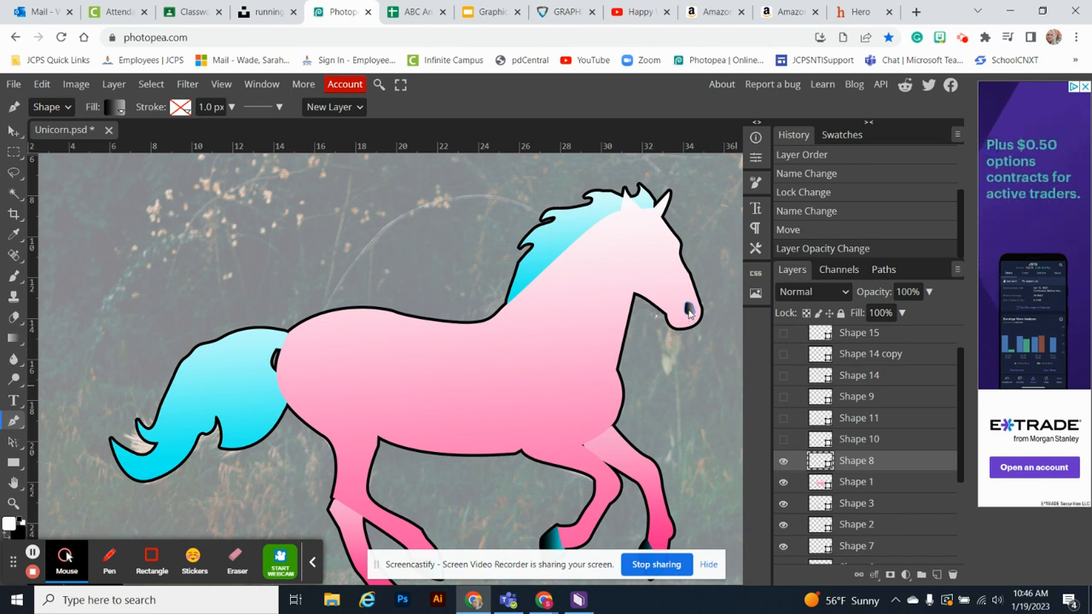
- Select and make visible the ear layers Shape 10 and Shape 11 and the eye layer Shape 9
{"action": "left_click", "coordinate": [846, 442]}
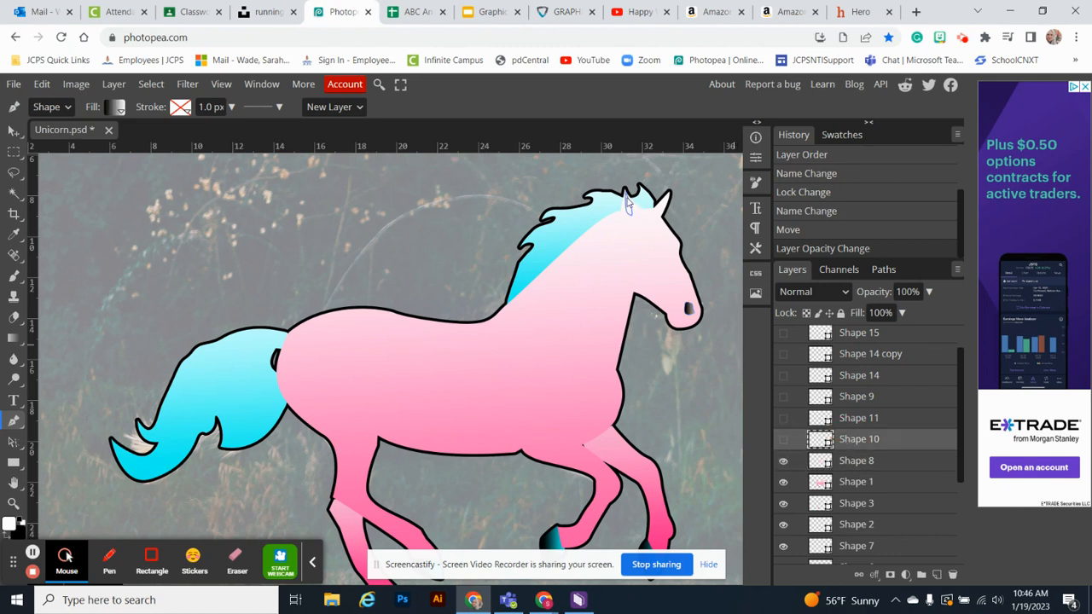
{"action": "left_click", "coordinate": [783, 439]}
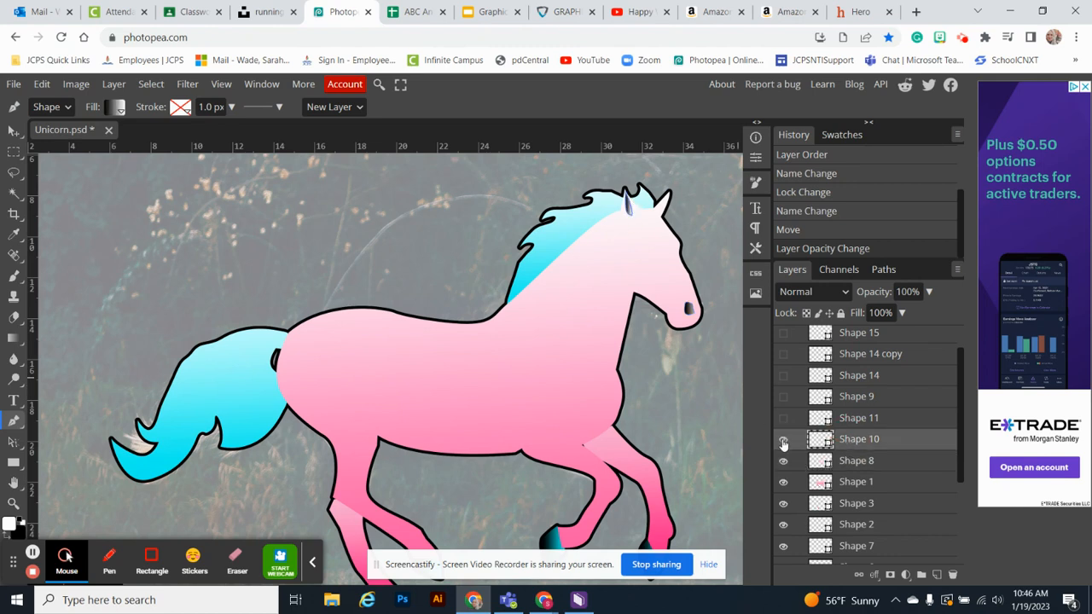
{"action": "left_click", "coordinate": [841, 419]}
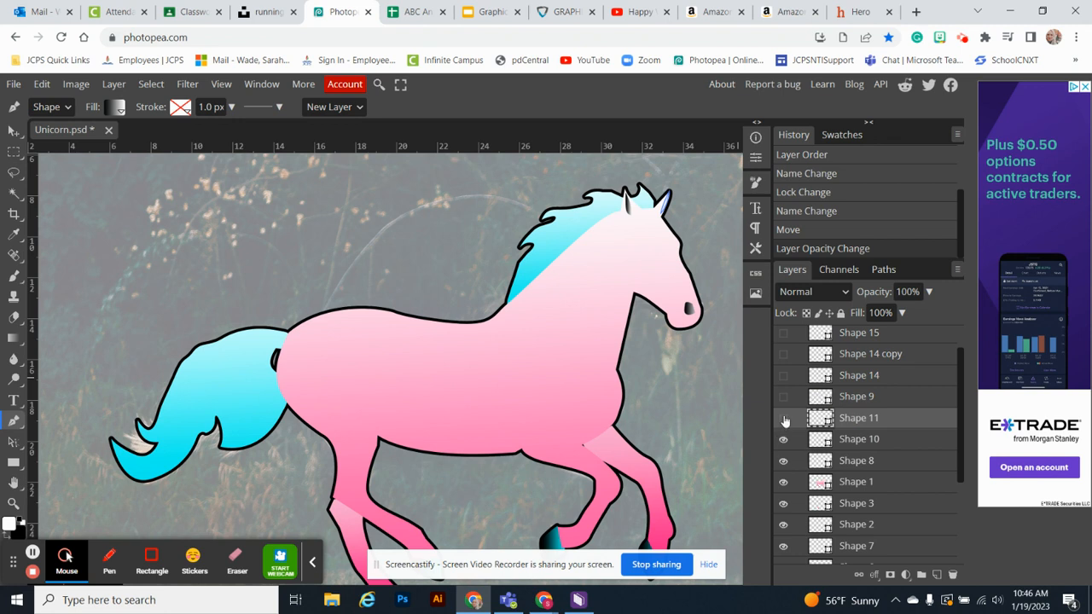
{"action": "left_click", "coordinate": [856, 399]}
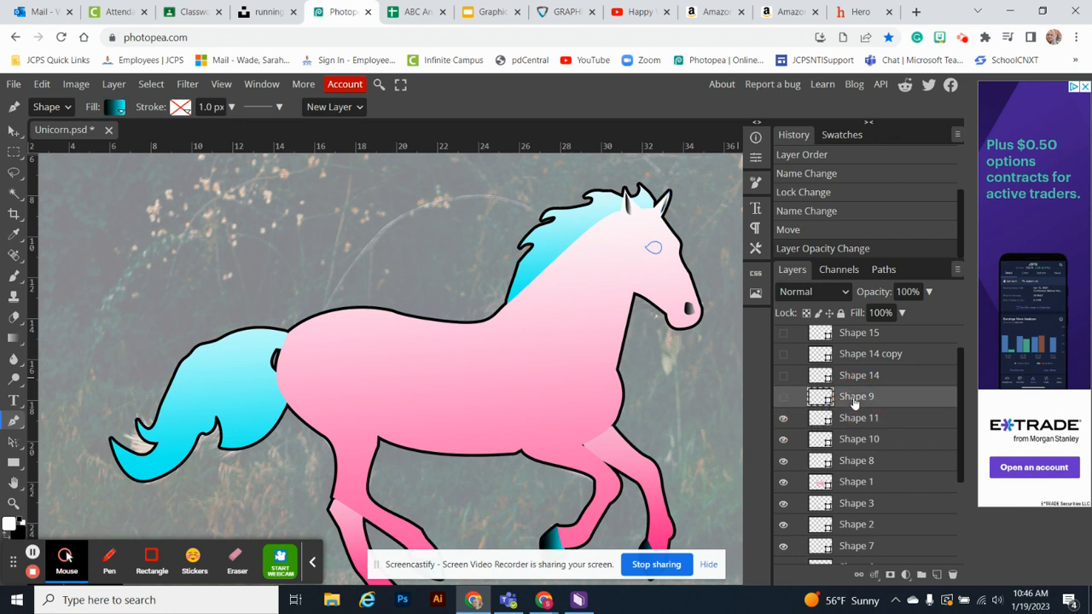
{"action": "left_click", "coordinate": [783, 397]}
- Select the forelock layers Shape 14 and Shape 14 copy to see their outlines, and make both visible
{"action": "left_click", "coordinate": [860, 380]}
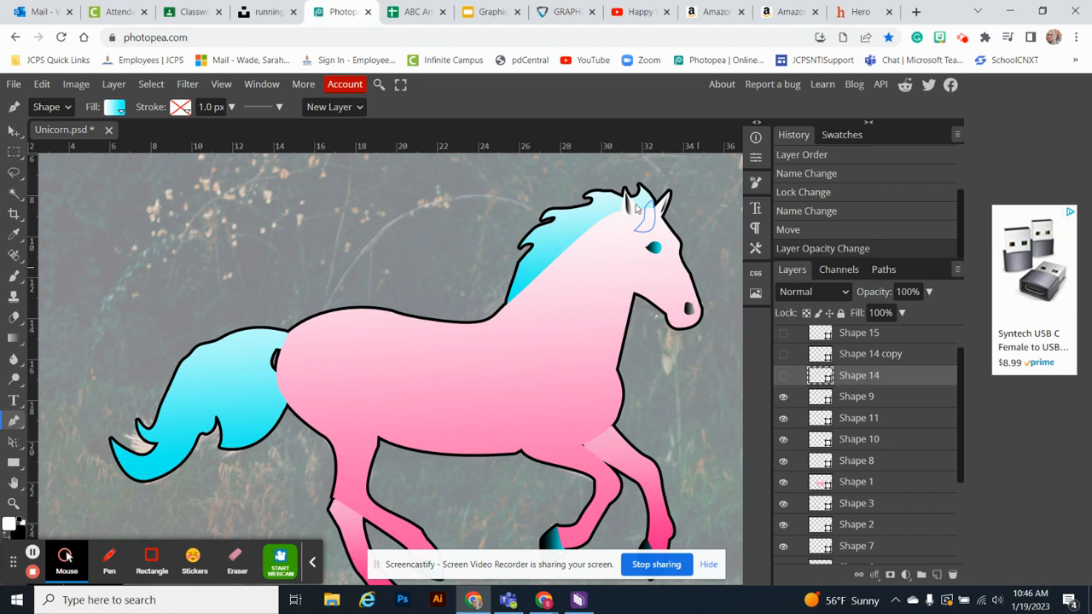
{"action": "left_click", "coordinate": [783, 377]}
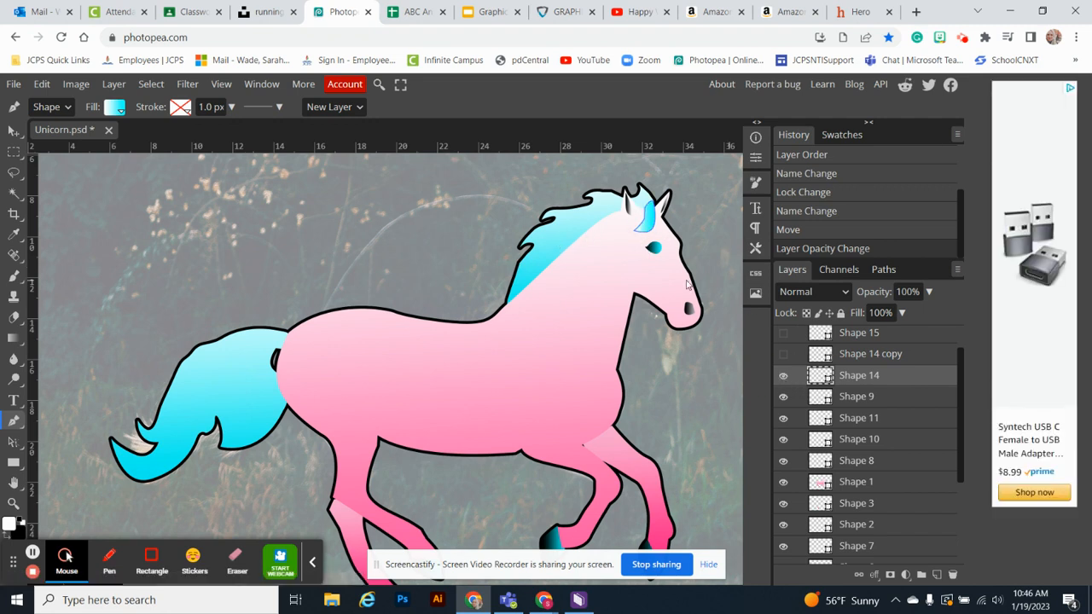
{"action": "left_click", "coordinate": [857, 363]}
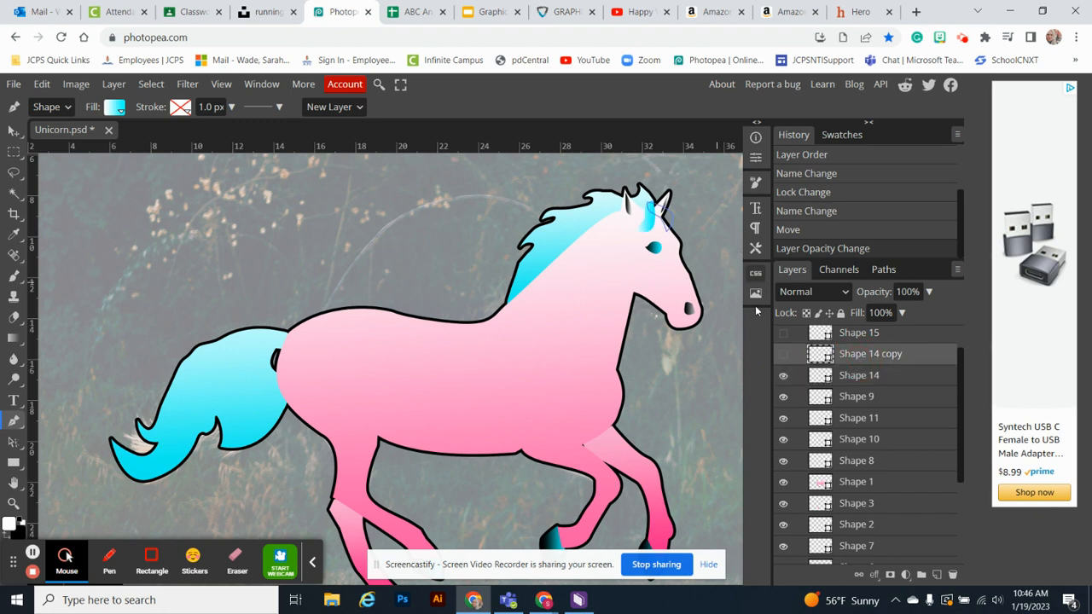
{"action": "left_click", "coordinate": [783, 354]}
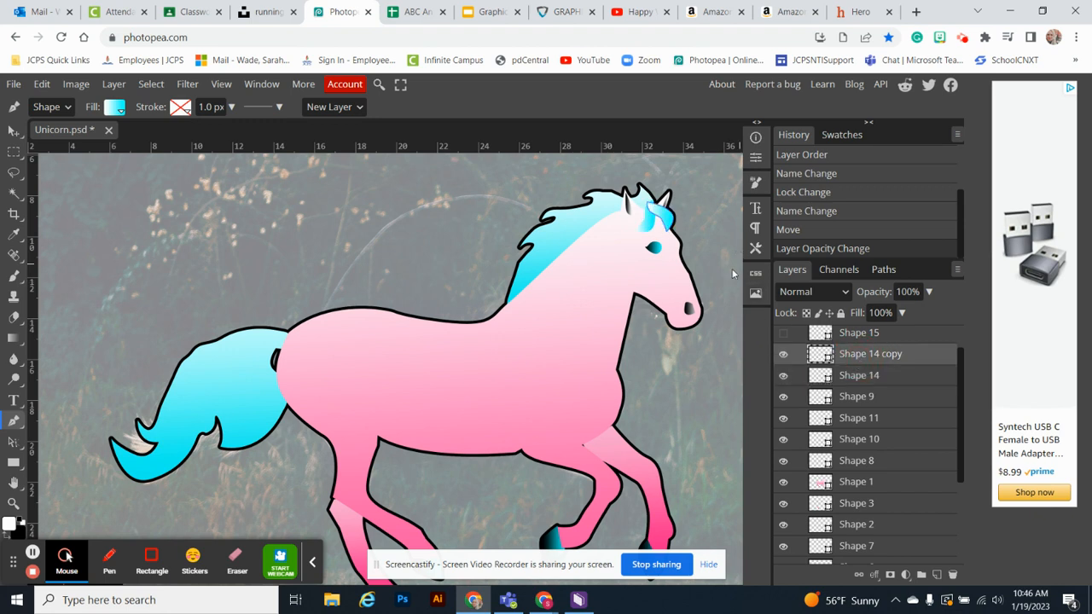
- Select the horn layer Shape 15, check its outline on the forehead, and make the layer visible
{"action": "left_click", "coordinate": [853, 341]}
{"action": "scroll", "coordinate": [853, 350], "scroll_direction": "up", "scroll_amount": 2}
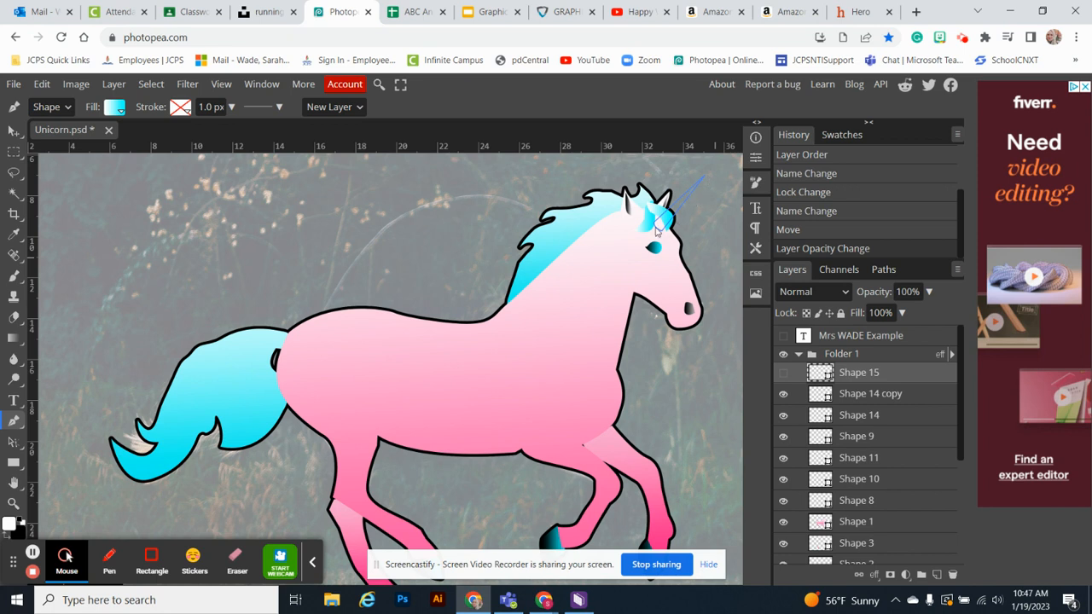
{"action": "left_click", "coordinate": [783, 375]}
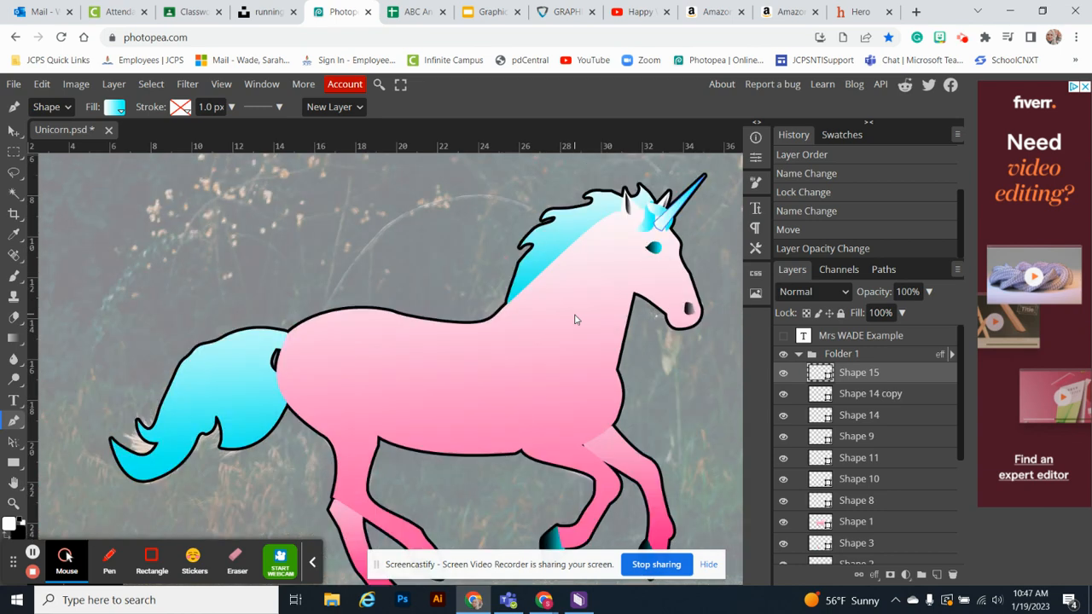
- Compare the illustration's Folder 1 hidden and shown over the horse photo, and leave it visible
{"action": "left_click", "coordinate": [783, 355]}
{"action": "scroll", "coordinate": [785, 362], "scroll_direction": "down", "scroll_amount": 2}
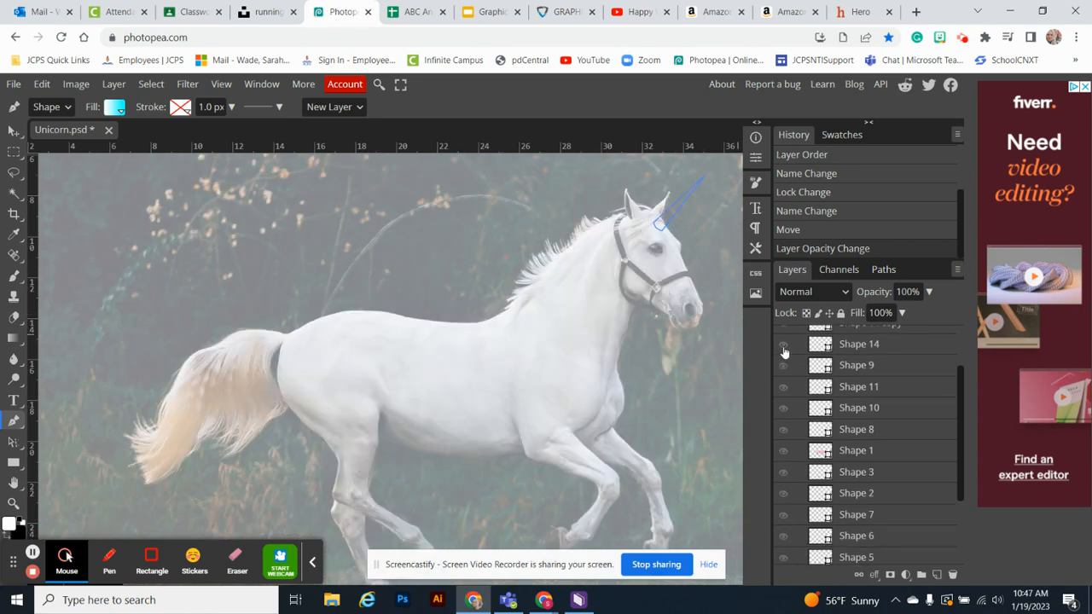
{"action": "scroll", "coordinate": [784, 365], "scroll_direction": "up", "scroll_amount": 2}
{"action": "left_click", "coordinate": [783, 354]}
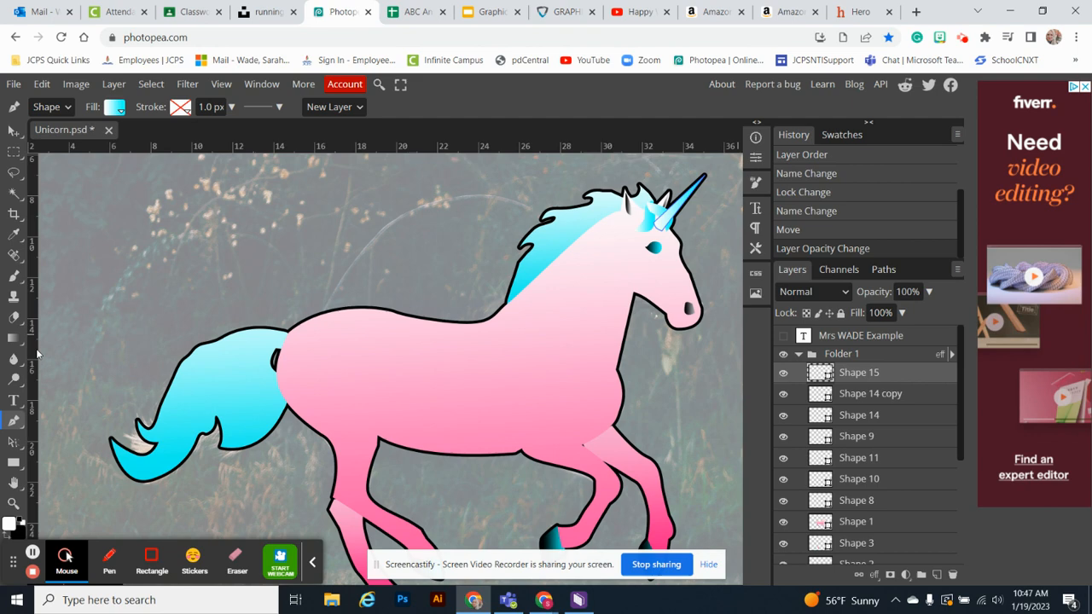
- Fit the whole canvas in view and hide the Unicorn Pic photo layer so only the illustration shows on the background
{"action": "left_click", "coordinate": [14, 504]}
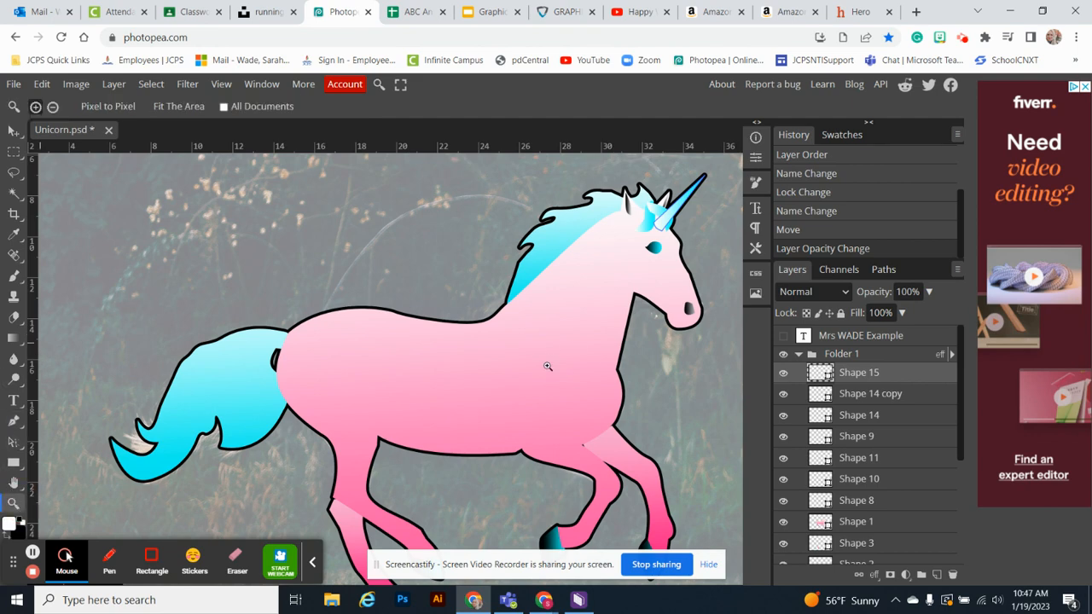
{"action": "left_click", "coordinate": [166, 108]}
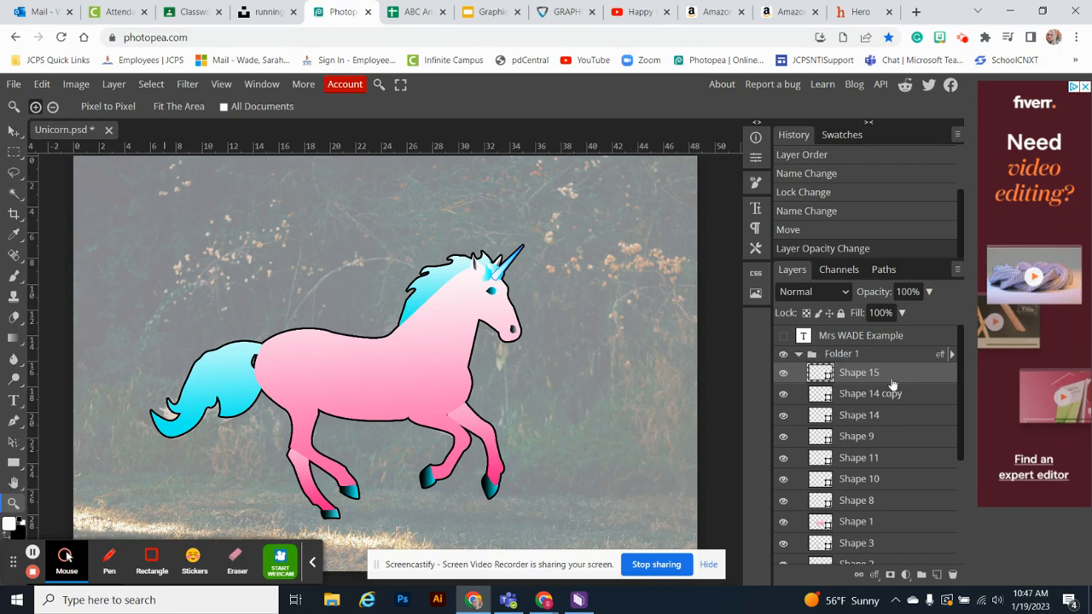
{"action": "scroll", "coordinate": [893, 386], "scroll_direction": "down", "scroll_amount": 3}
{"action": "left_click", "coordinate": [849, 534]}
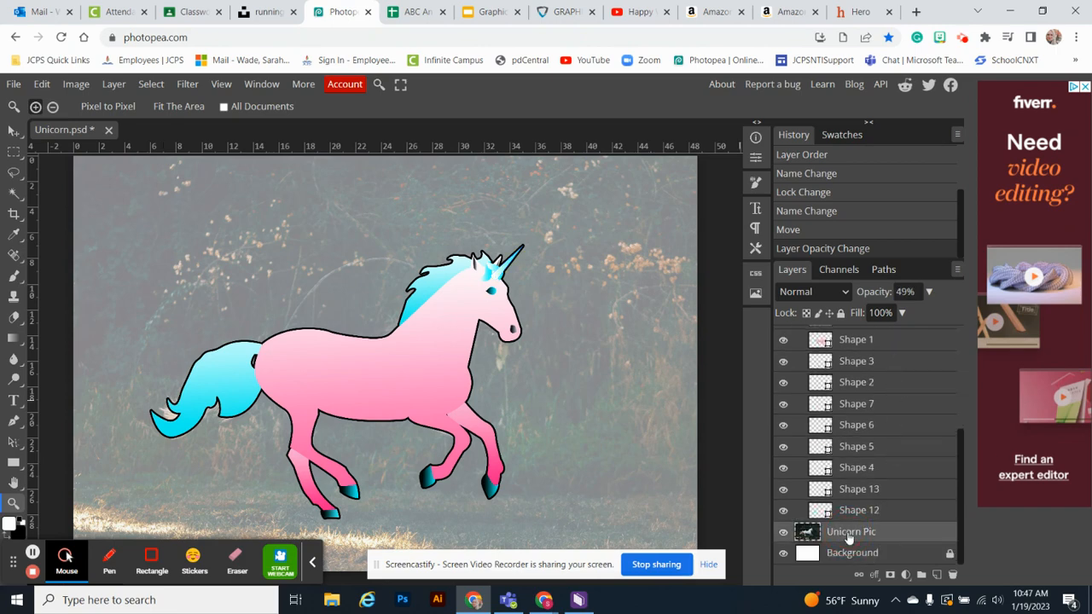
{"action": "left_click", "coordinate": [782, 533]}
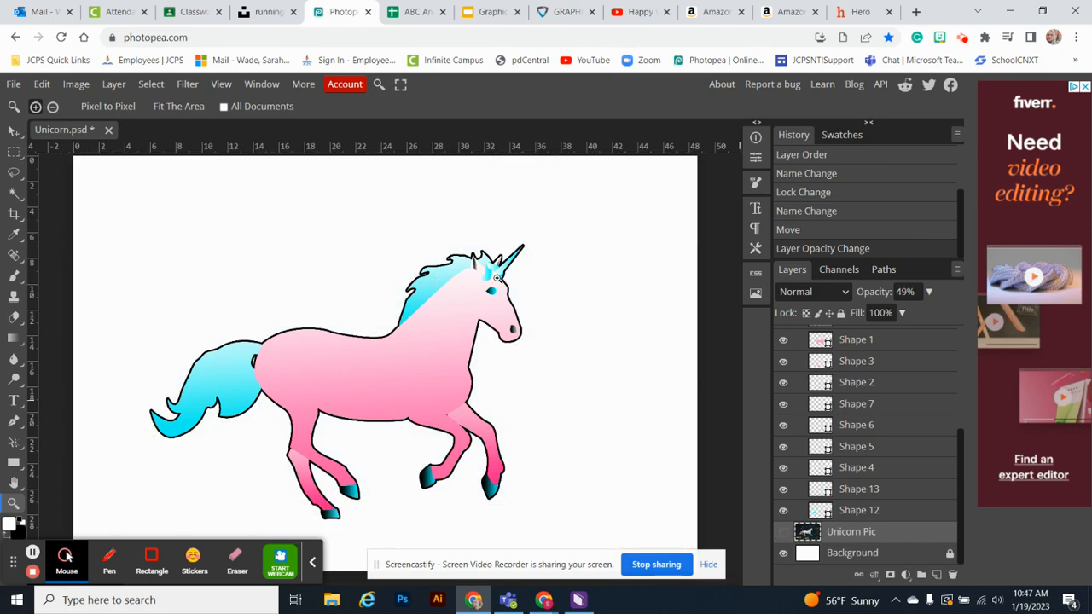
{"action": "scroll", "coordinate": [895, 385], "scroll_direction": "up", "scroll_amount": 3}
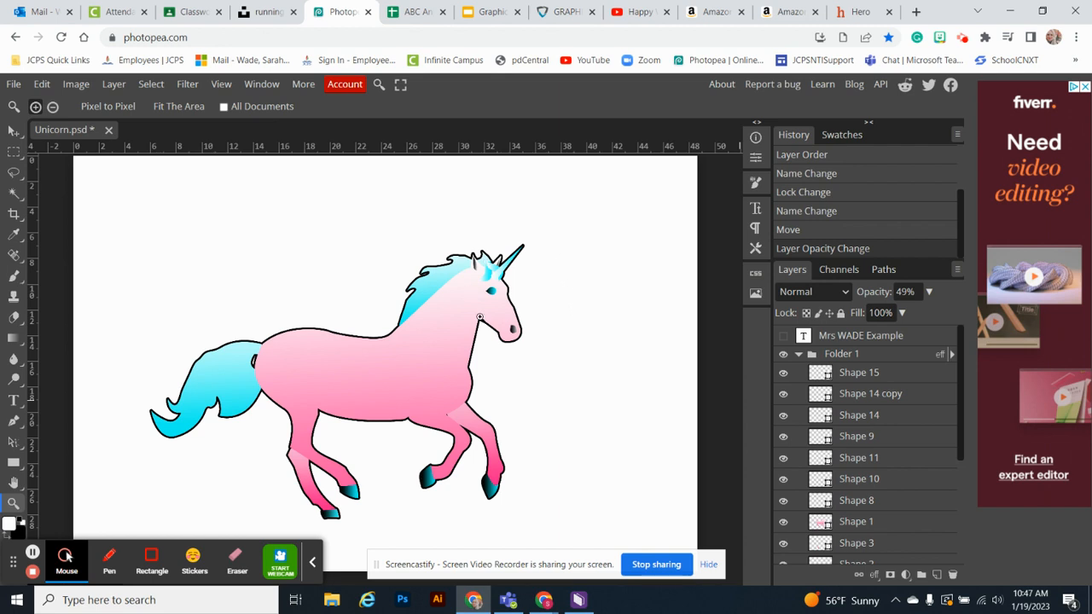
- Activate the Type tool, browse the available fonts, and choose Diplomata SC as the text font
{"action": "left_click", "coordinate": [12, 401]}
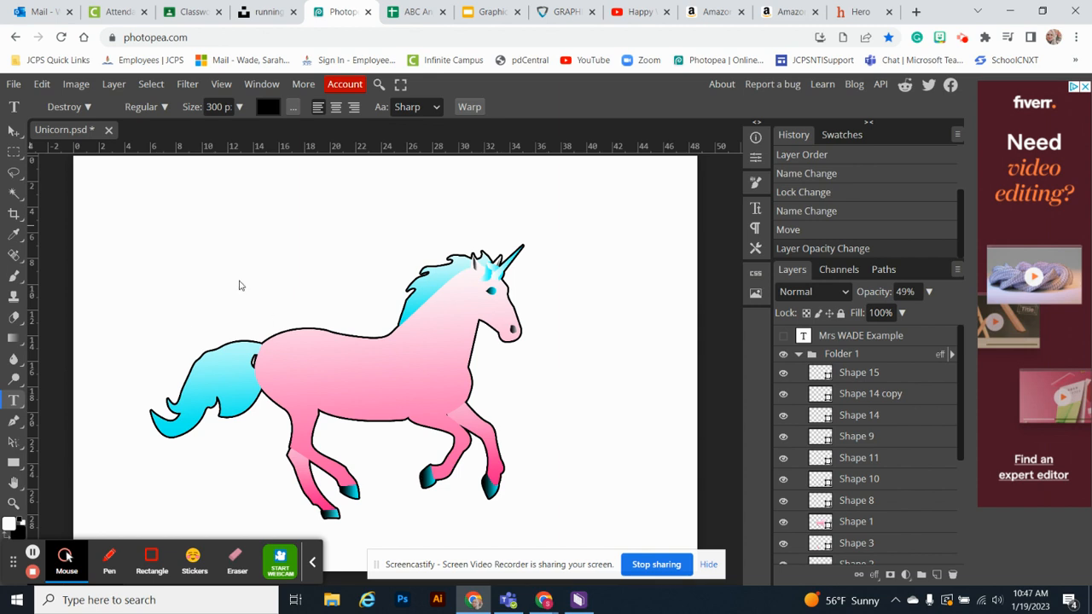
{"action": "left_click", "coordinate": [88, 106]}
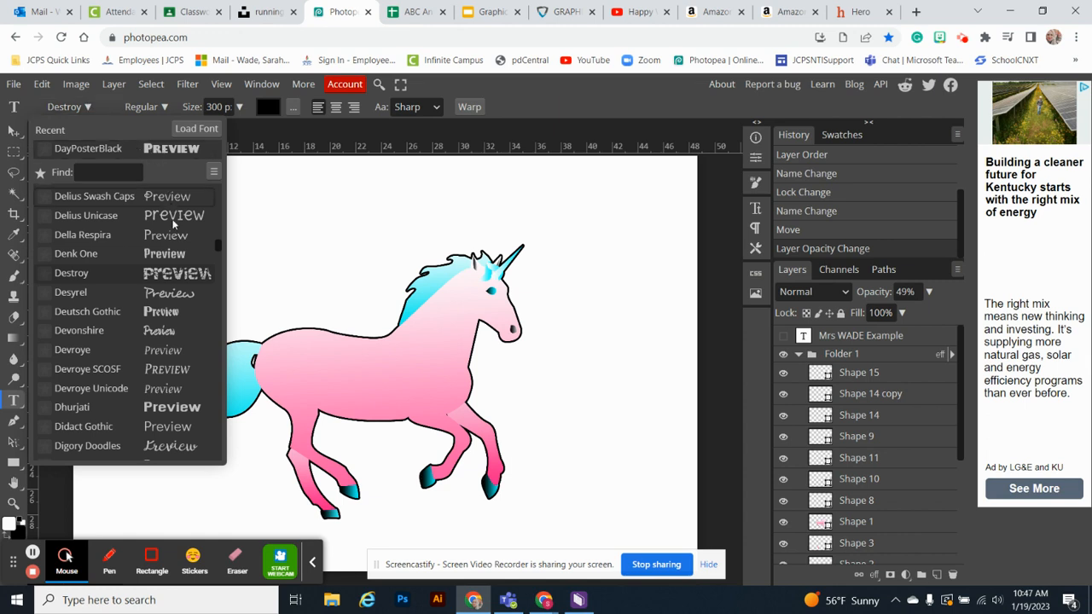
{"action": "scroll", "coordinate": [162, 277], "scroll_direction": "down", "scroll_amount": 5}
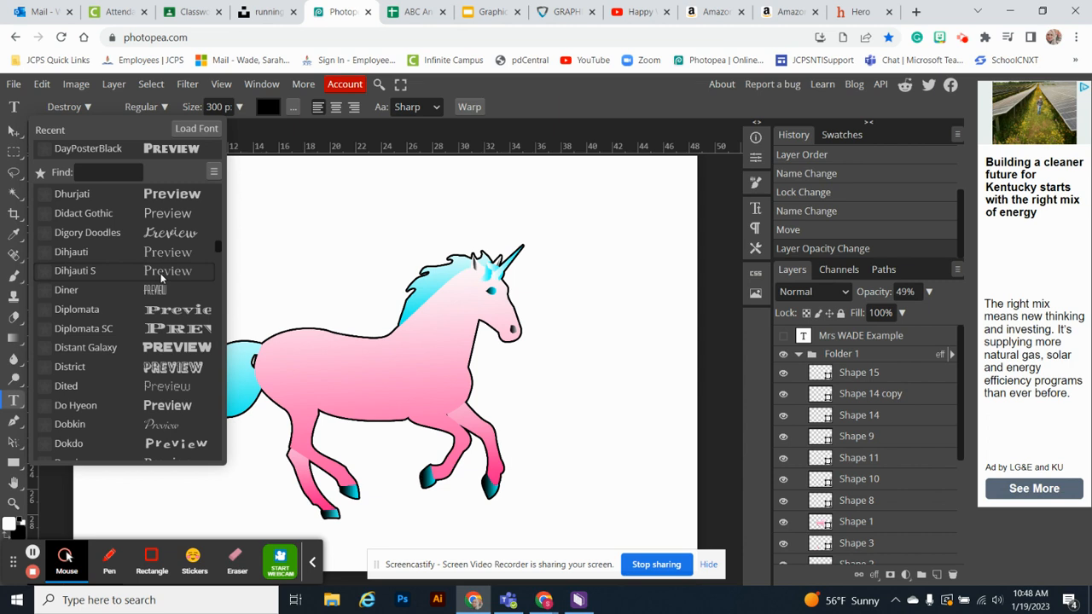
{"action": "scroll", "coordinate": [160, 273], "scroll_direction": "down", "scroll_amount": 2}
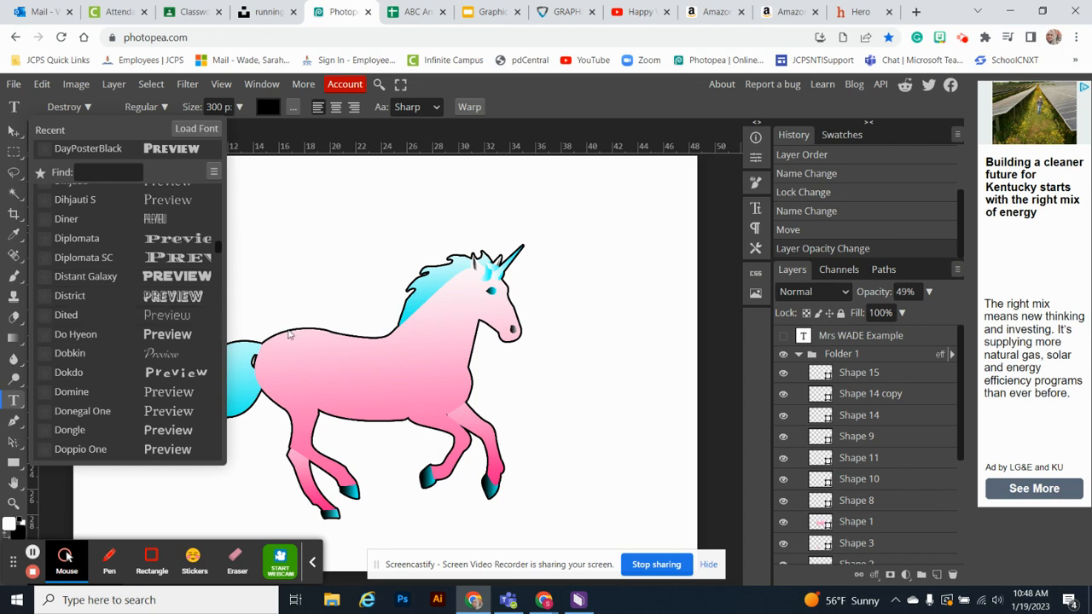
{"action": "left_click", "coordinate": [159, 261]}
- Set the text size to 150 and keep the text color black
{"action": "left_click", "coordinate": [217, 107]}
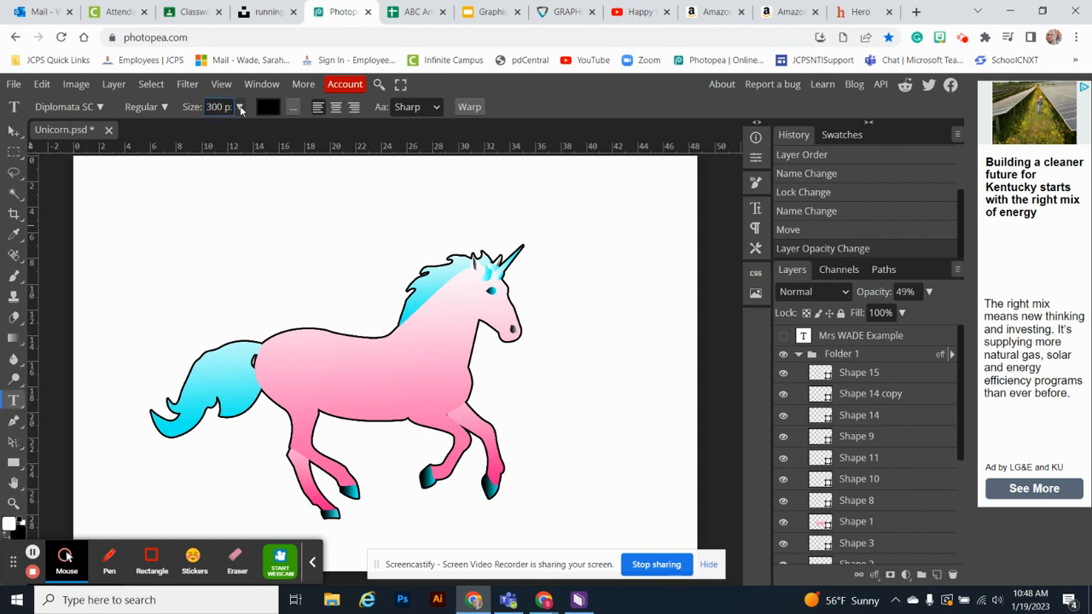
{"action": "left_click", "coordinate": [240, 108]}
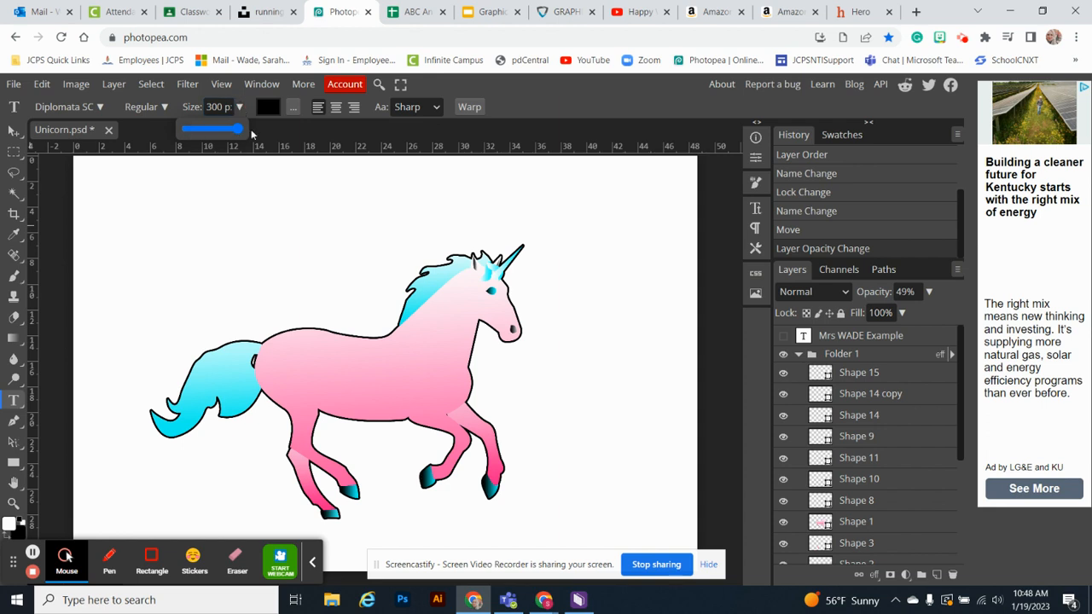
{"action": "mouse_move", "coordinate": [241, 129]}
{"action": "left_mouse_down"}
{"action": "mouse_move", "coordinate": [224, 131]}
{"action": "mouse_move", "coordinate": [255, 136]}
{"action": "left_mouse_up"}
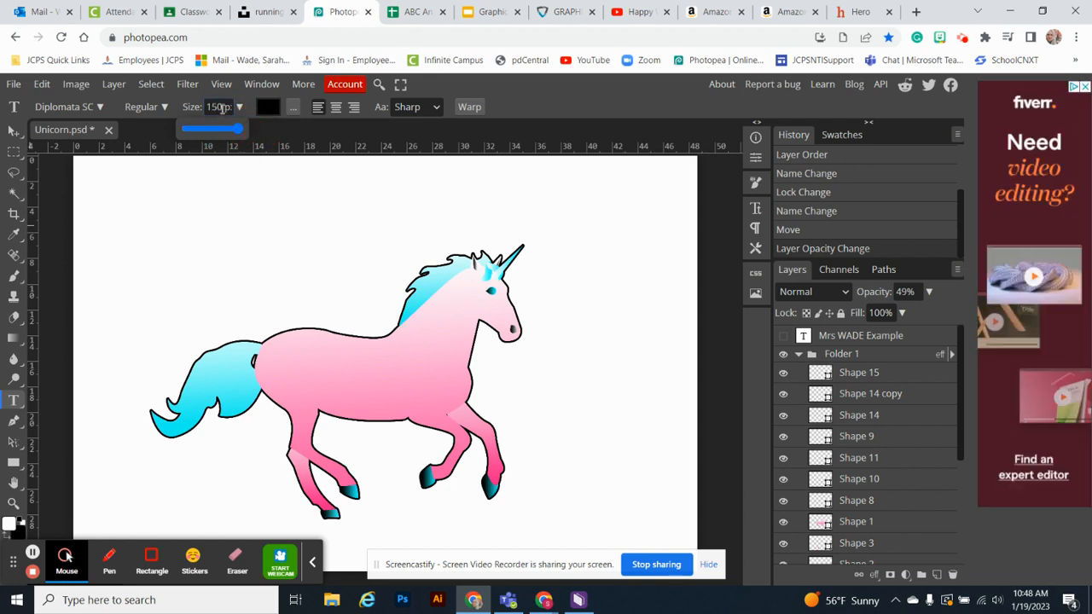
{"action": "left_click", "coordinate": [275, 108]}
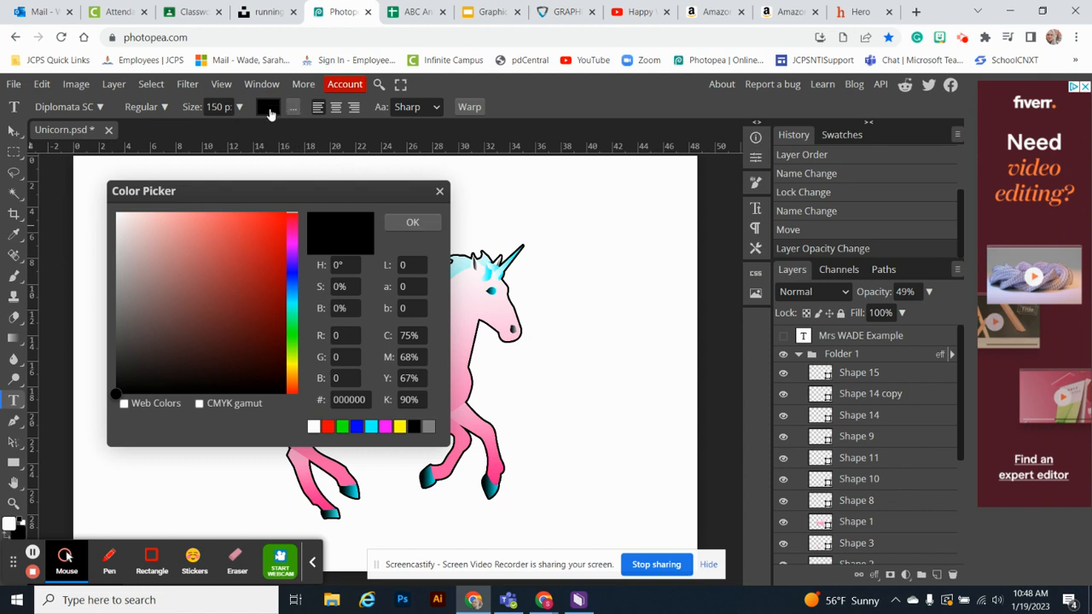
{"action": "left_click", "coordinate": [412, 222]}
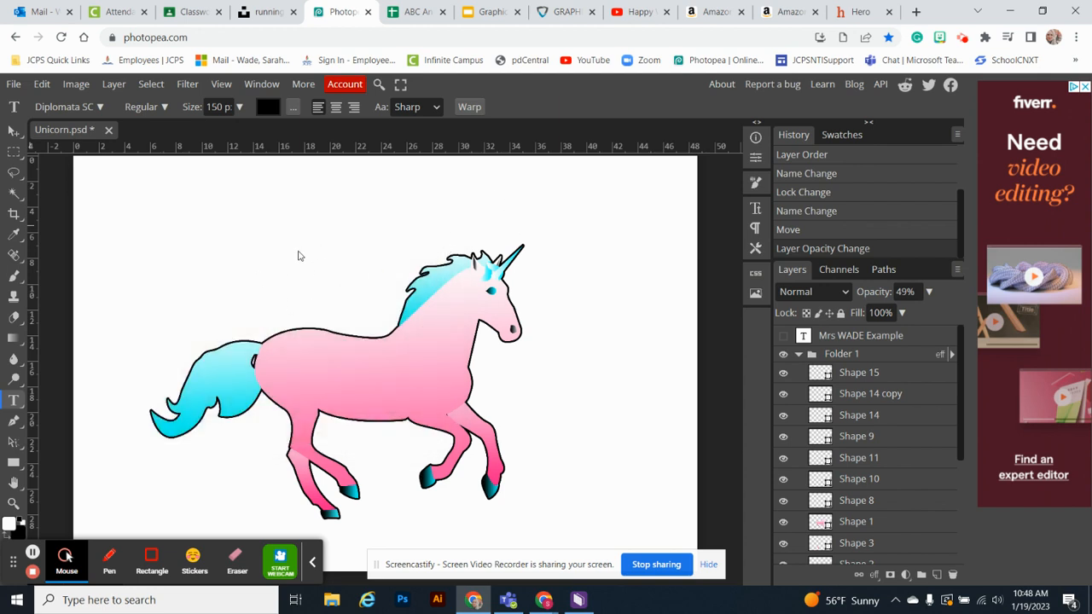
- Place the letter U as a text layer on the blank background above the unicorn's back, and locate its layer in the stack
{"action": "left_click", "coordinate": [210, 266]}
{"action": "left_click", "coordinate": [227, 109]}
{"action": "left_click", "coordinate": [225, 103]}
{"action": "type", "text": "M"}
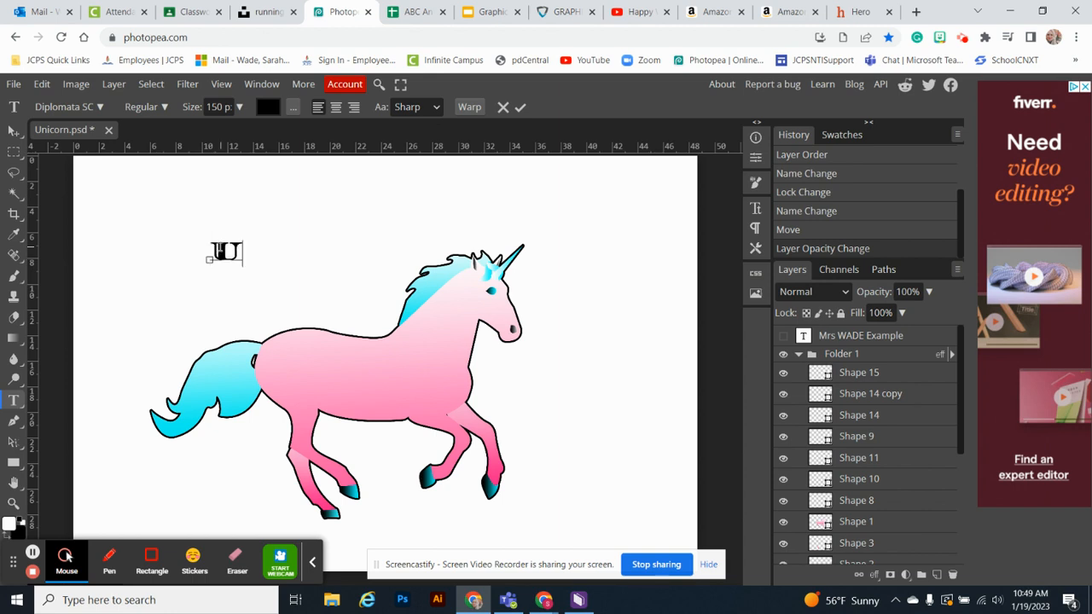
{"action": "left_click", "coordinate": [14, 130]}
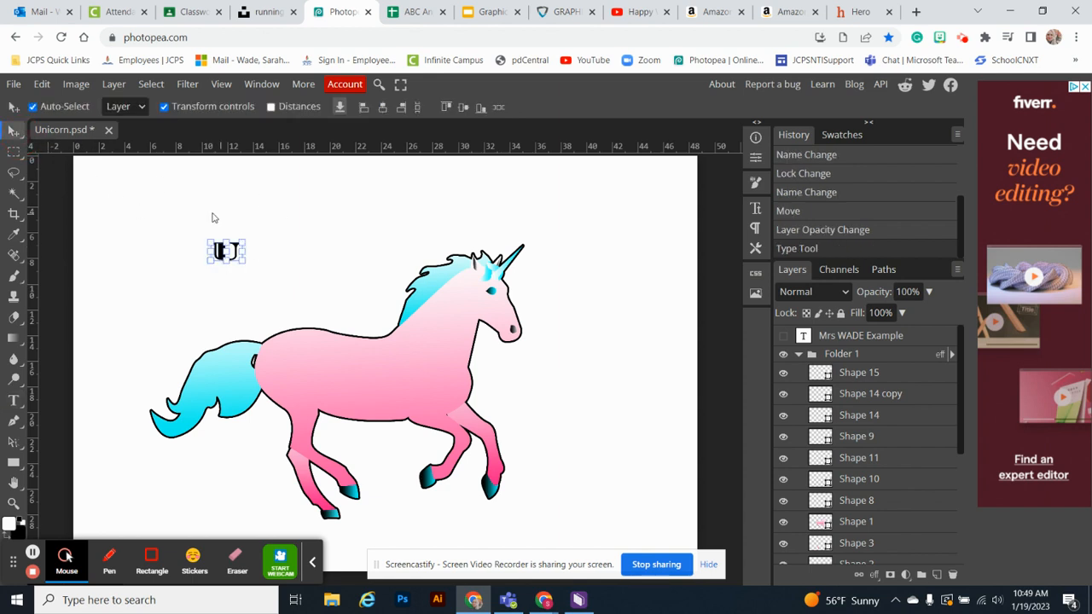
{"action": "left_click", "coordinate": [197, 213]}
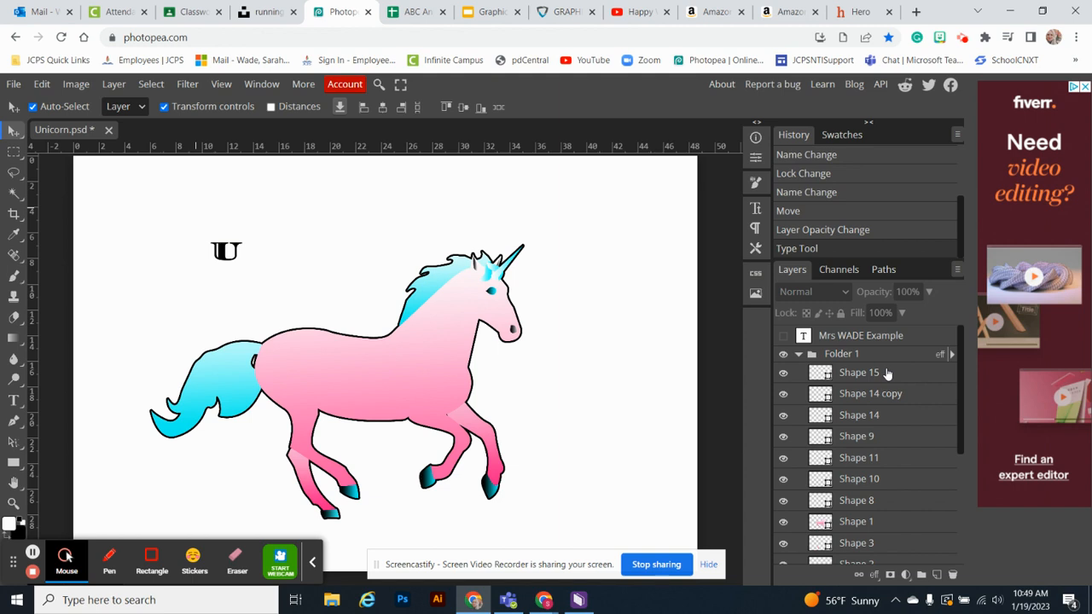
{"action": "scroll", "coordinate": [887, 373], "scroll_direction": "down", "scroll_amount": 3}
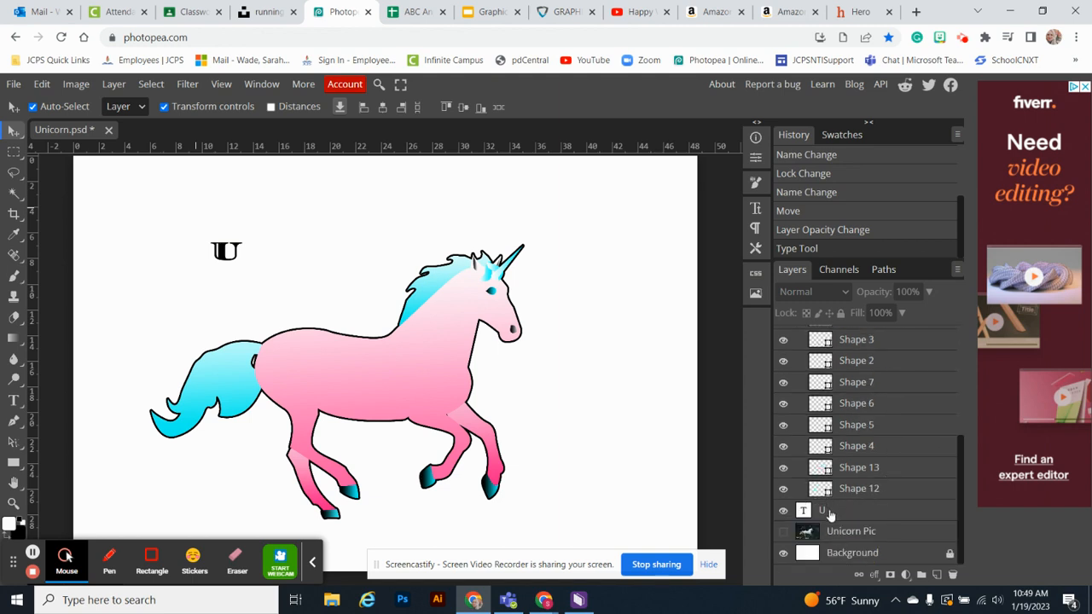
- Edit the U text so it reads Unicorn
{"action": "left_click", "coordinate": [13, 401]}
{"action": "left_click", "coordinate": [228, 249]}
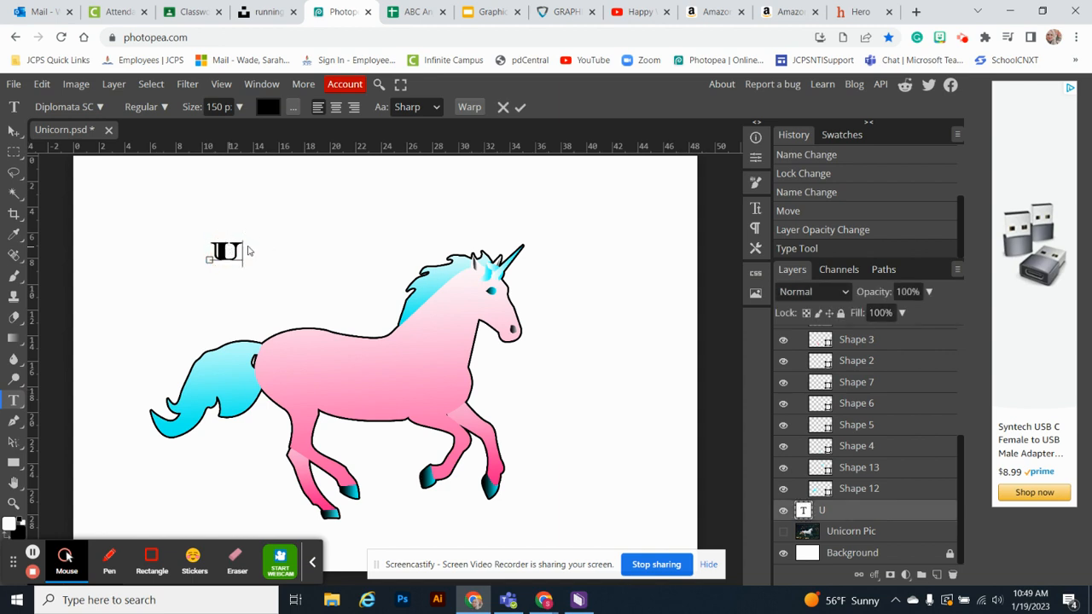
{"action": "type", "text": "NI"}
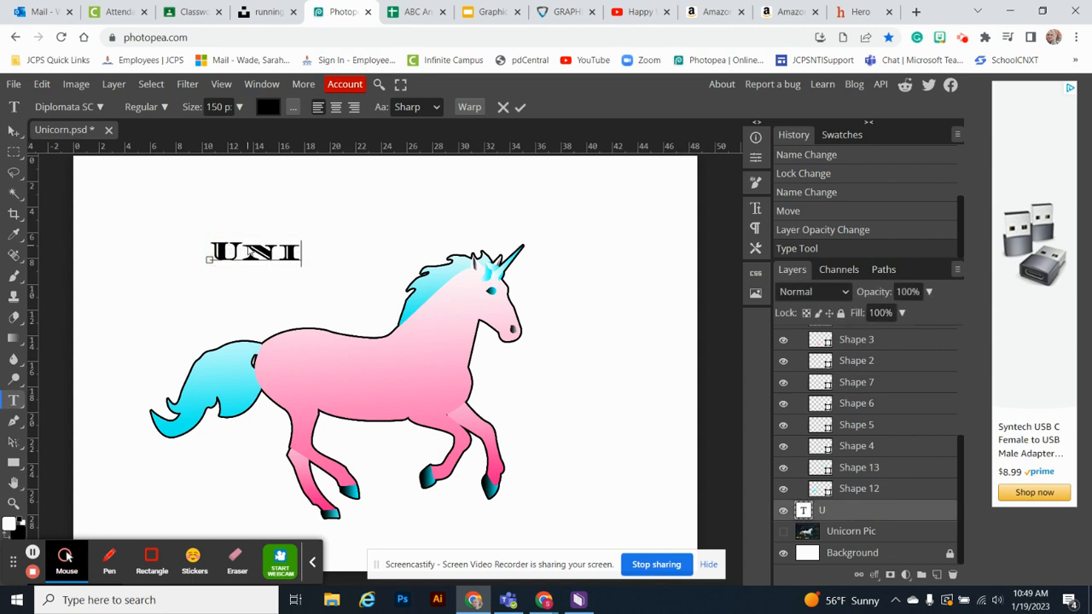
{"action": "type", "text": "CORN"}
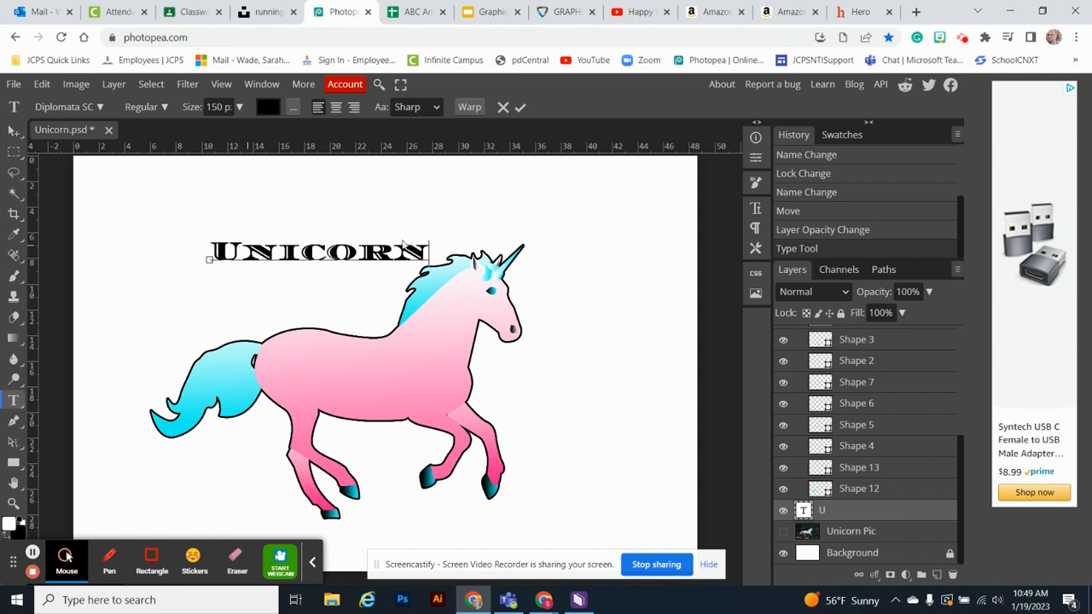
- Set the size of the initial U in the Unicorn text to 300
{"action": "left_click_drag", "start_coordinate": [245, 252], "coordinate": [206, 252]}
{"action": "left_click", "coordinate": [219, 107]}
{"action": "left_click_drag", "start_coordinate": [221, 105], "coordinate": [195, 106]}
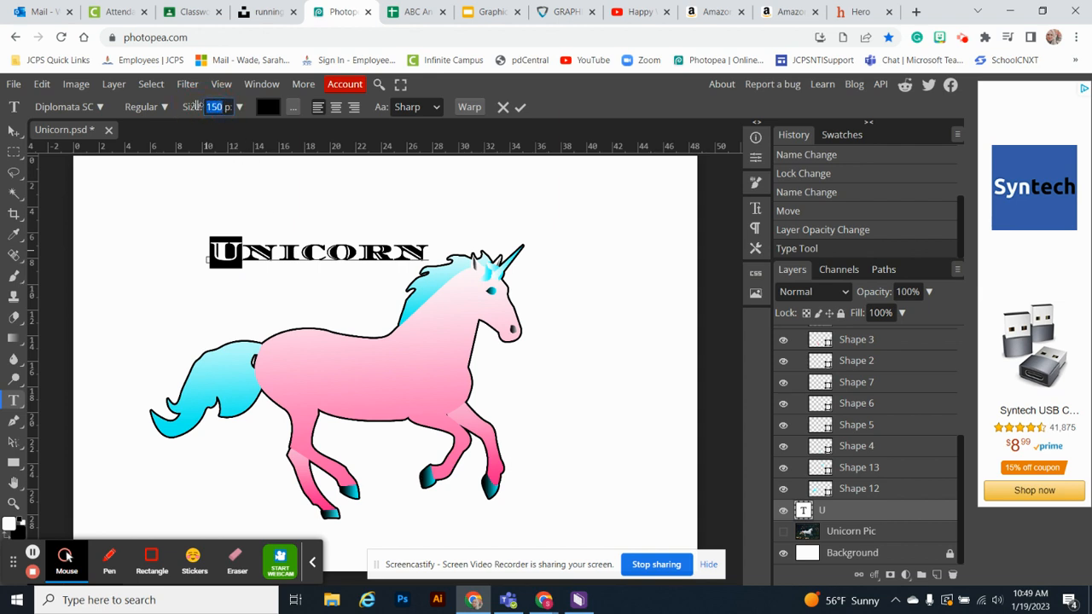
{"action": "type", "text": "30"}
{"action": "key", "text": "Return"}
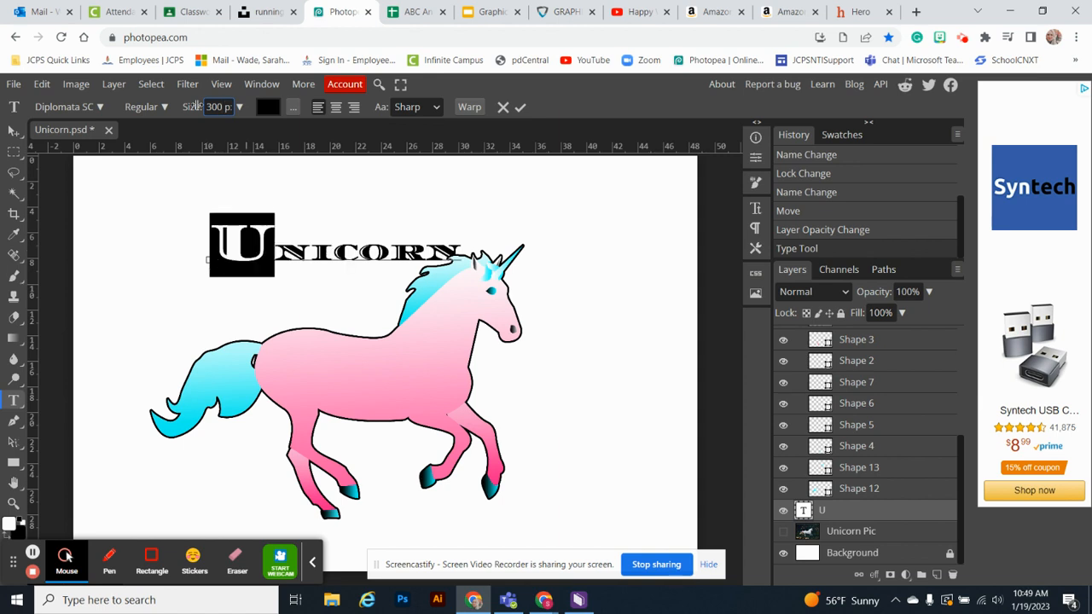
- Move the Unicorn text slightly upward and scale it proportionally to about 229% so it spans nearly the full canvas width
{"action": "left_click", "coordinate": [12, 129]}
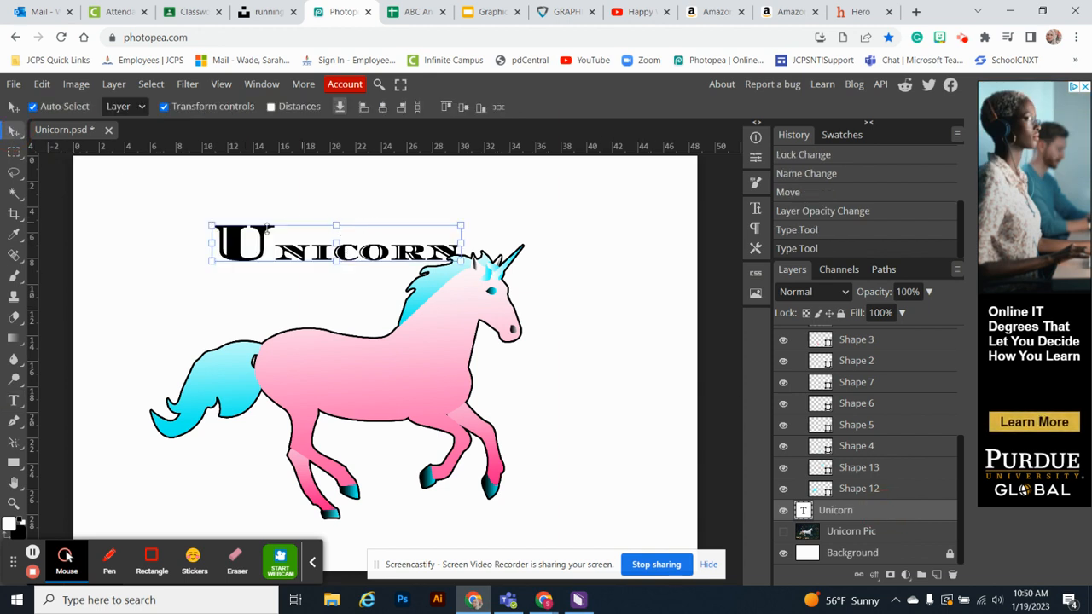
{"action": "mouse_move", "coordinate": [226, 248]}
{"action": "left_mouse_down"}
{"action": "mouse_move", "coordinate": [348, 441]}
{"action": "mouse_move", "coordinate": [359, 269]}
{"action": "mouse_move", "coordinate": [344, 239]}
{"action": "mouse_move", "coordinate": [233, 228]}
{"action": "left_mouse_up"}
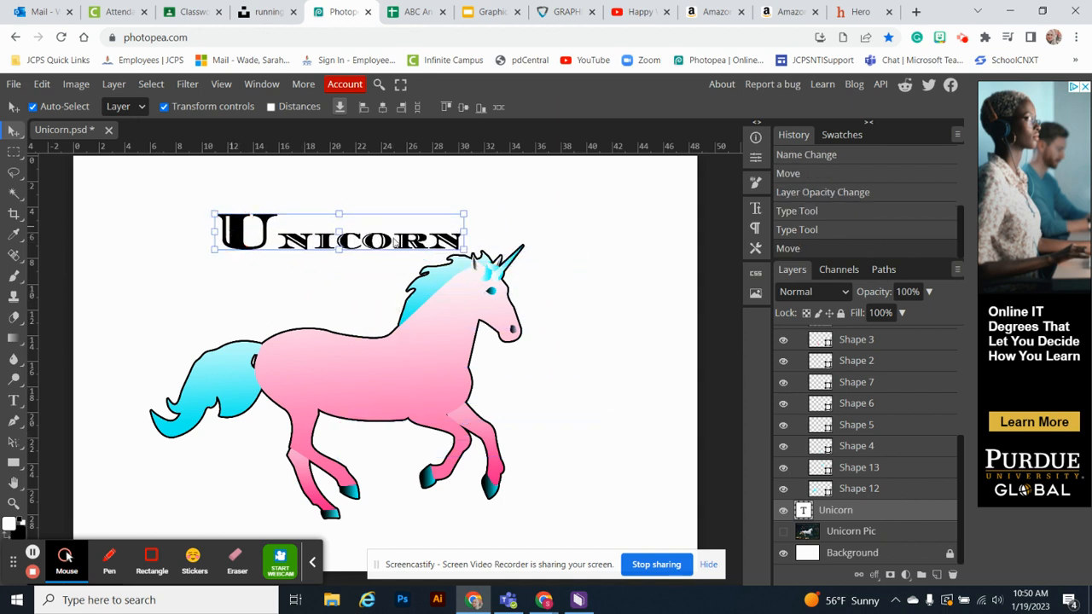
{"action": "left_click_drag", "start_coordinate": [463, 244], "coordinate": [658, 476]}
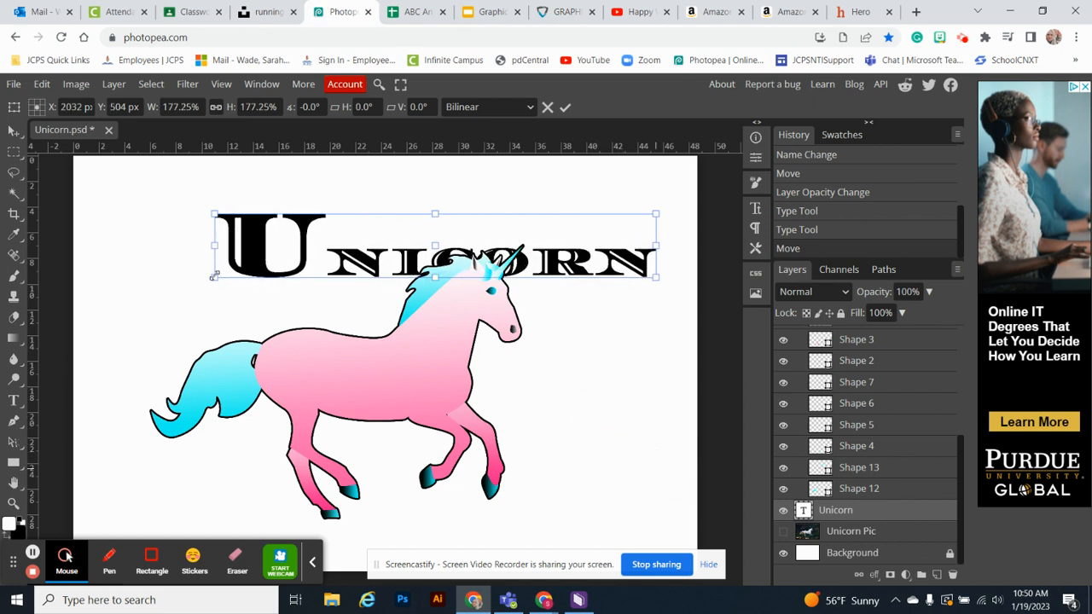
{"action": "left_click_drag", "start_coordinate": [215, 282], "coordinate": [85, 352]}
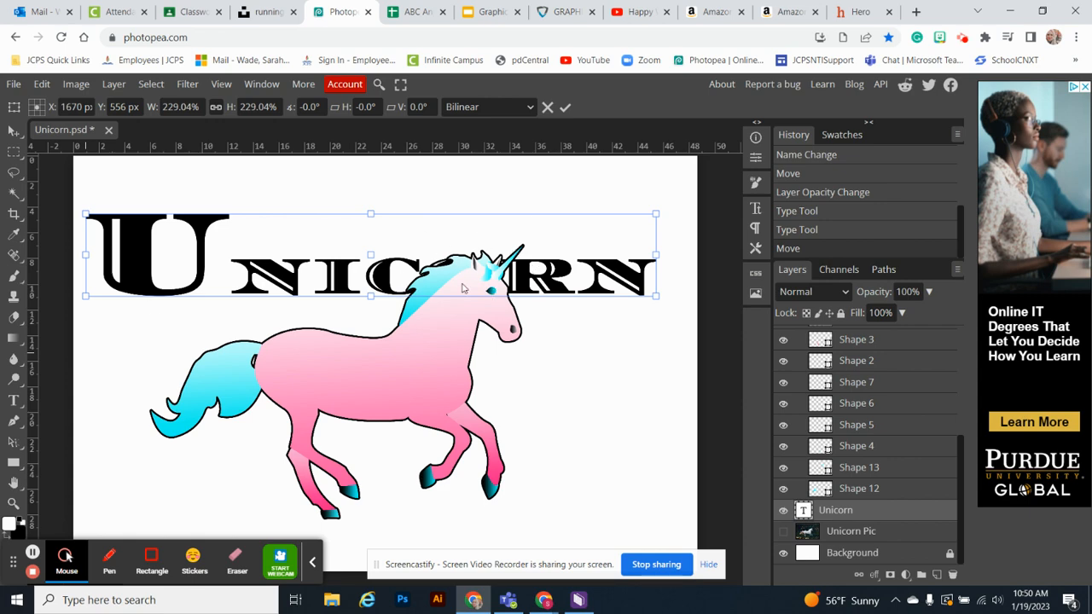
{"action": "scroll", "coordinate": [518, 440], "scroll_direction": "down", "scroll_amount": 2}
{"action": "scroll", "coordinate": [408, 324], "scroll_direction": "up", "scroll_amount": 3}
{"action": "scroll", "coordinate": [452, 363], "scroll_direction": "down", "scroll_amount": 3}
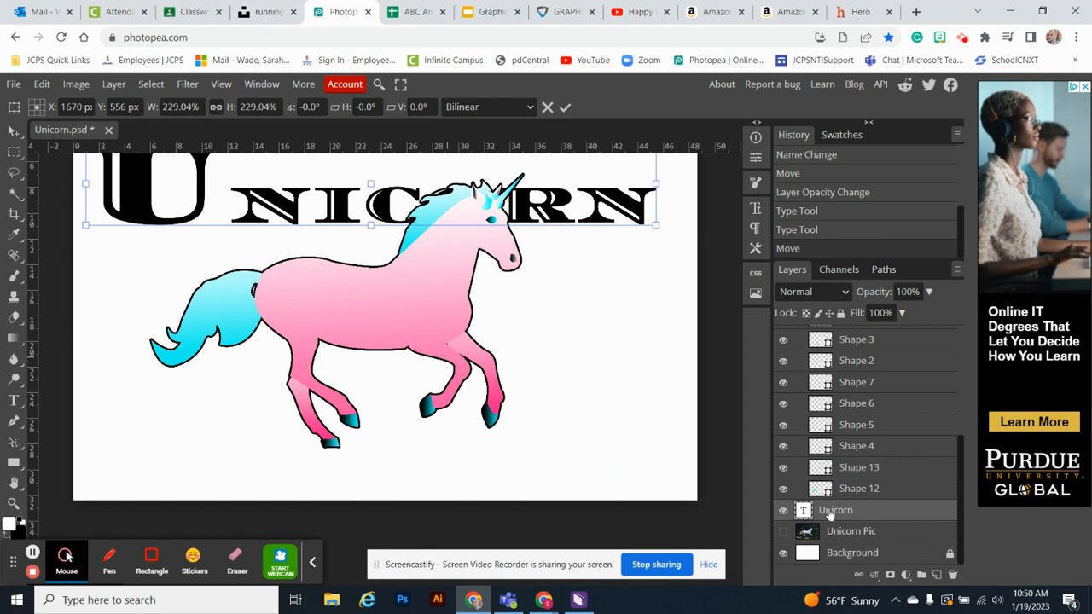
{"action": "key", "text": "Return"}
- Reorder the Unicorn text layer above Folder 1 so the text sits in front of the illustration
{"action": "scroll", "coordinate": [877, 372], "scroll_direction": "up", "scroll_amount": 5}
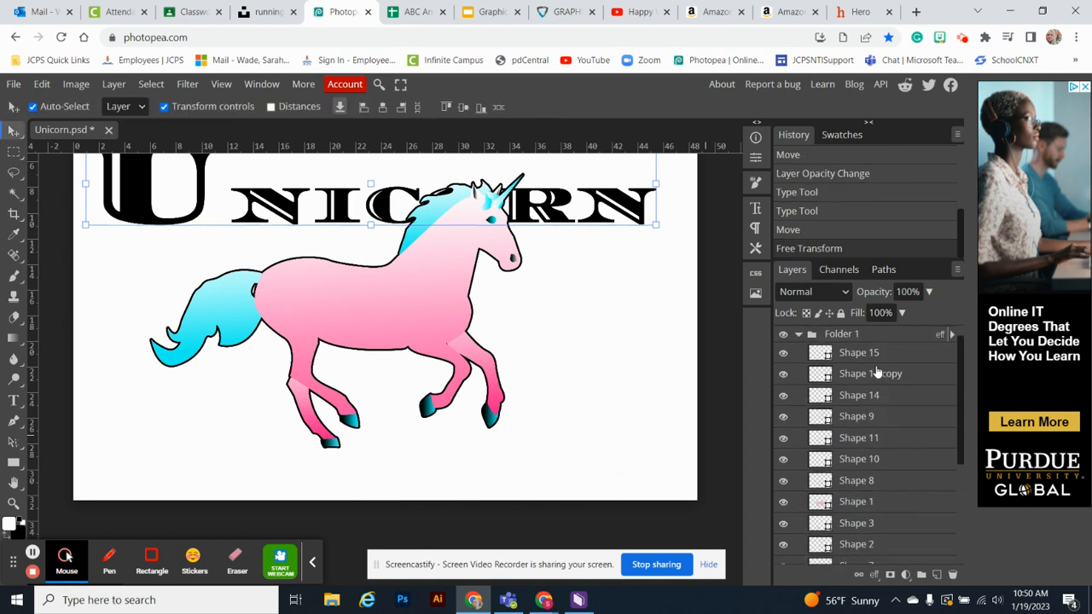
{"action": "scroll", "coordinate": [877, 372], "scroll_direction": "down", "scroll_amount": 5}
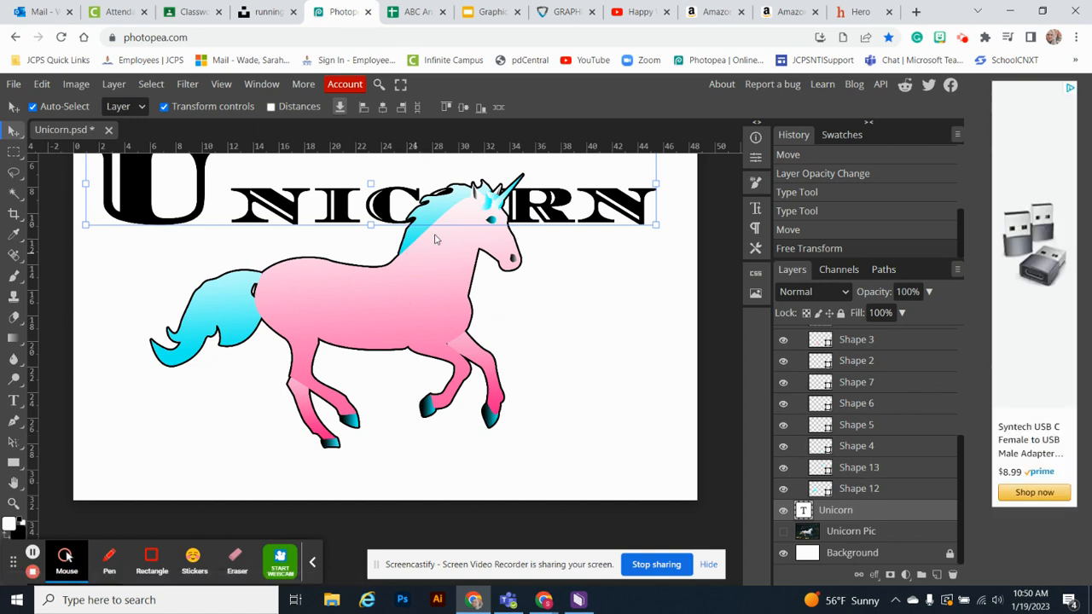
{"action": "left_click", "coordinate": [836, 510]}
{"action": "left_click_drag", "start_coordinate": [831, 471], "coordinate": [839, 350]}
{"action": "scroll", "coordinate": [578, 278], "scroll_direction": "up", "scroll_amount": 2}
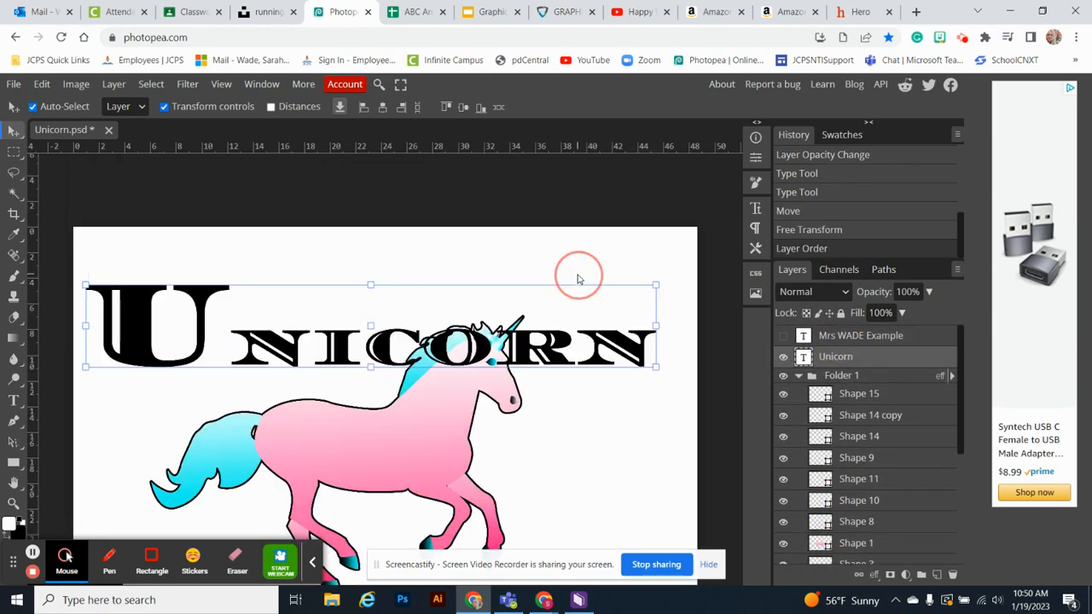
- Move the Unicorn text down to the lower part of the canvas, across the unicorn's legs
{"action": "scroll", "coordinate": [578, 278], "scroll_direction": "down", "scroll_amount": 2}
{"action": "left_click_drag", "start_coordinate": [384, 271], "coordinate": [395, 482]}
{"action": "scroll", "coordinate": [397, 451], "scroll_direction": "down", "scroll_amount": 2}
{"action": "left_click_drag", "start_coordinate": [406, 427], "coordinate": [437, 449]}
- Place the Unicorn text layer between Folder 1 and Unicorn Pic without clipping, and shift the text so it fits within the canvas width
{"action": "left_click_drag", "start_coordinate": [853, 362], "coordinate": [866, 524]}
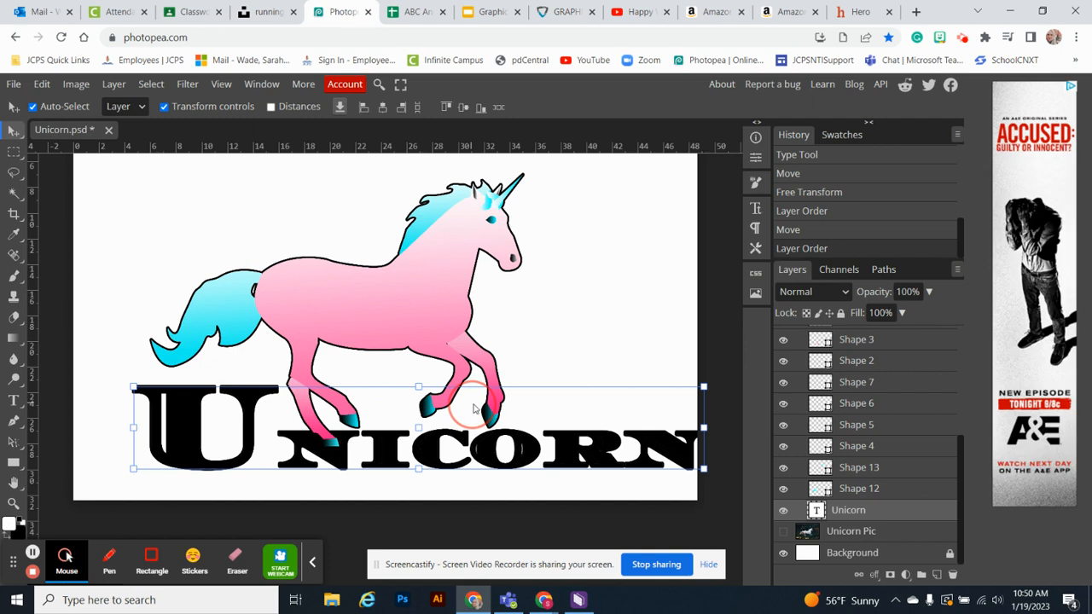
{"action": "key", "text": "ctrl+z"}
{"action": "scroll", "coordinate": [887, 423], "scroll_direction": "up", "scroll_amount": 5}
{"action": "left_click_drag", "start_coordinate": [873, 357], "coordinate": [840, 529]}
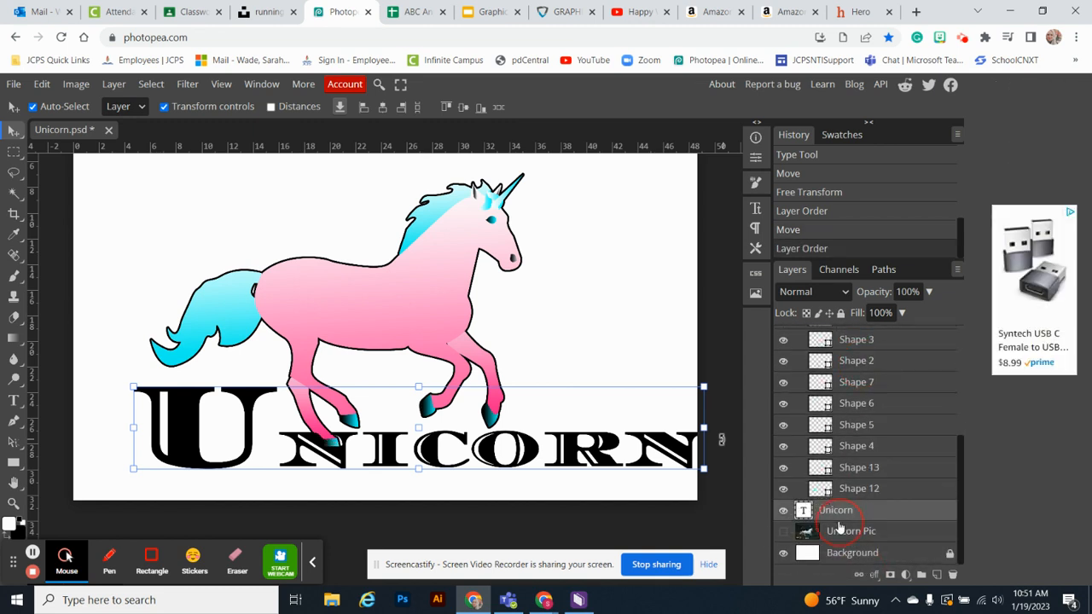
{"action": "left_click", "coordinate": [177, 405]}
{"action": "left_click_drag", "start_coordinate": [177, 406], "coordinate": [156, 390]}
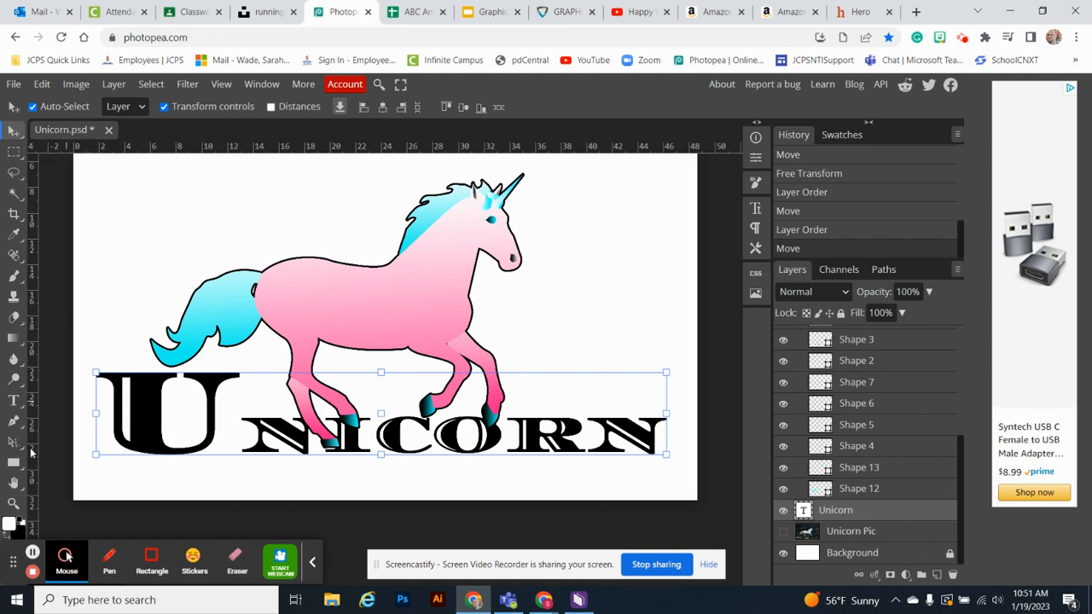
- Set the size of the initial U in the Unicorn text to 1000
{"action": "left_click", "coordinate": [14, 400]}
{"action": "left_click", "coordinate": [215, 417]}
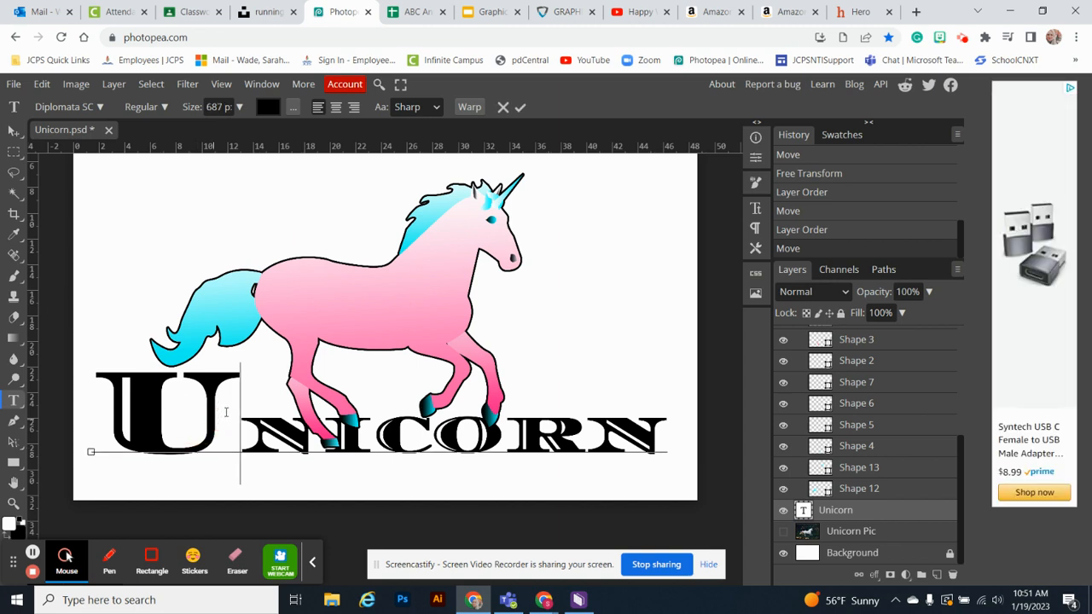
{"action": "left_click_drag", "start_coordinate": [231, 410], "coordinate": [127, 410]}
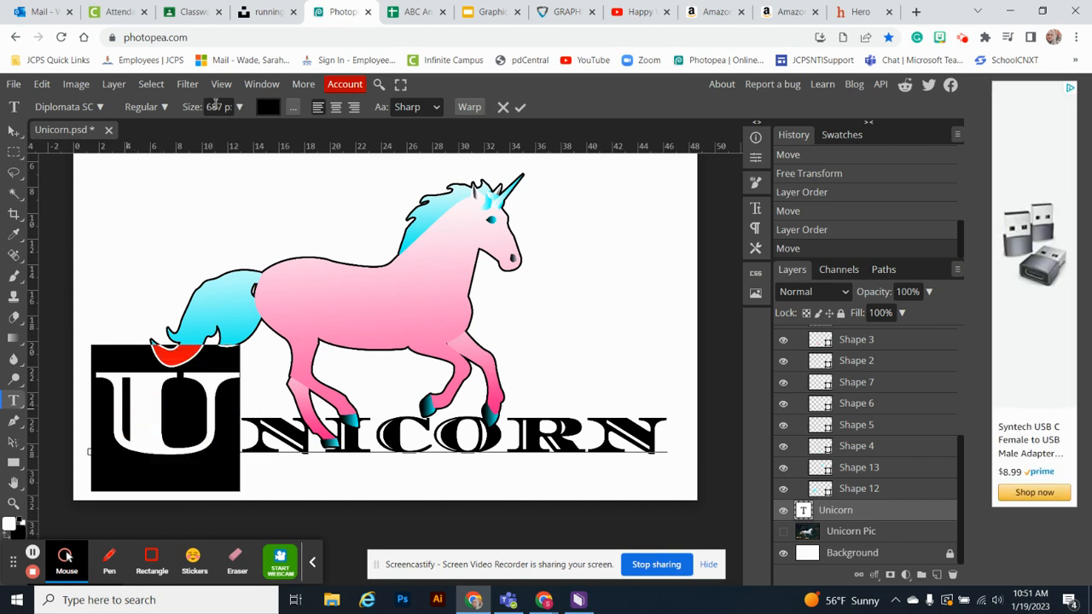
{"action": "left_click_drag", "start_coordinate": [221, 106], "coordinate": [207, 103]}
{"action": "type", "text": "1000"}
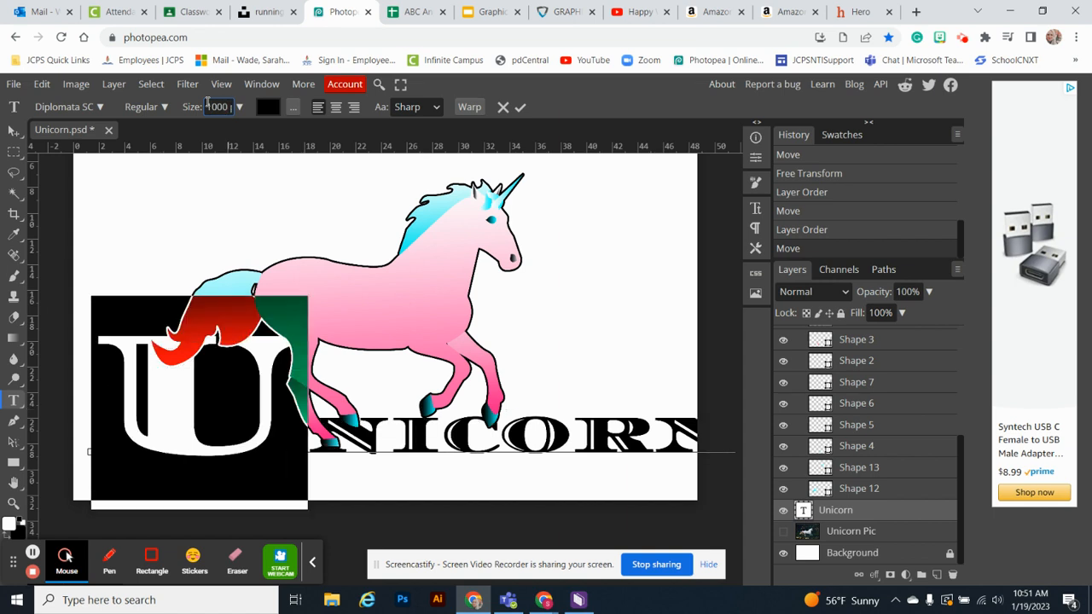
{"action": "left_click", "coordinate": [13, 131]}
{"action": "left_click", "coordinate": [137, 245]}
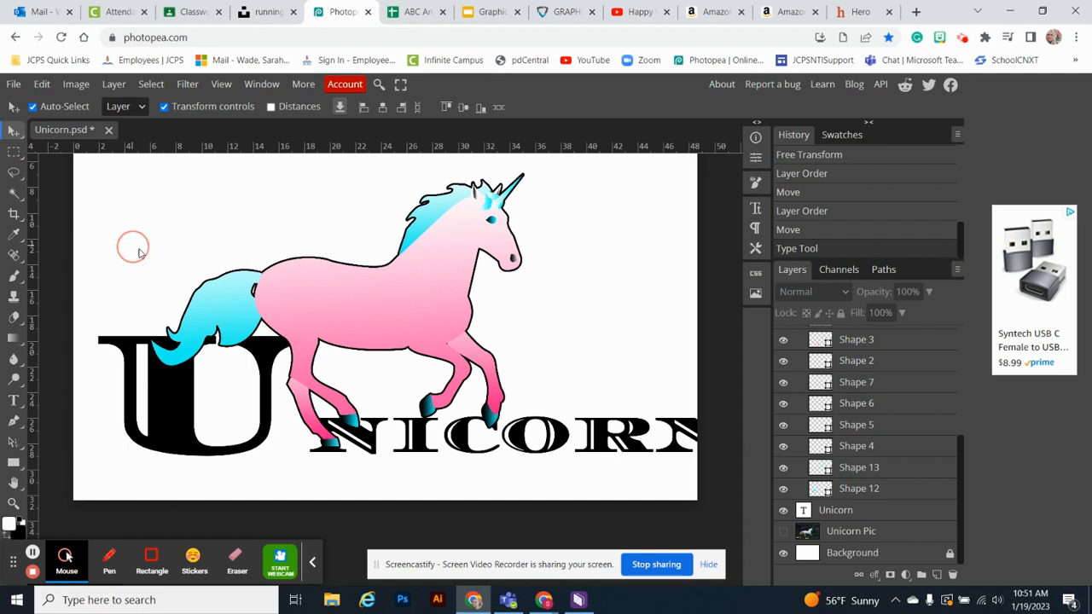
- Reposition the Unicorn text along the bottom of the canvas and scale it to about 93% so the whole word fits with side margins
{"action": "left_click", "coordinate": [846, 515]}
{"action": "left_click_drag", "start_coordinate": [266, 361], "coordinate": [227, 382]}
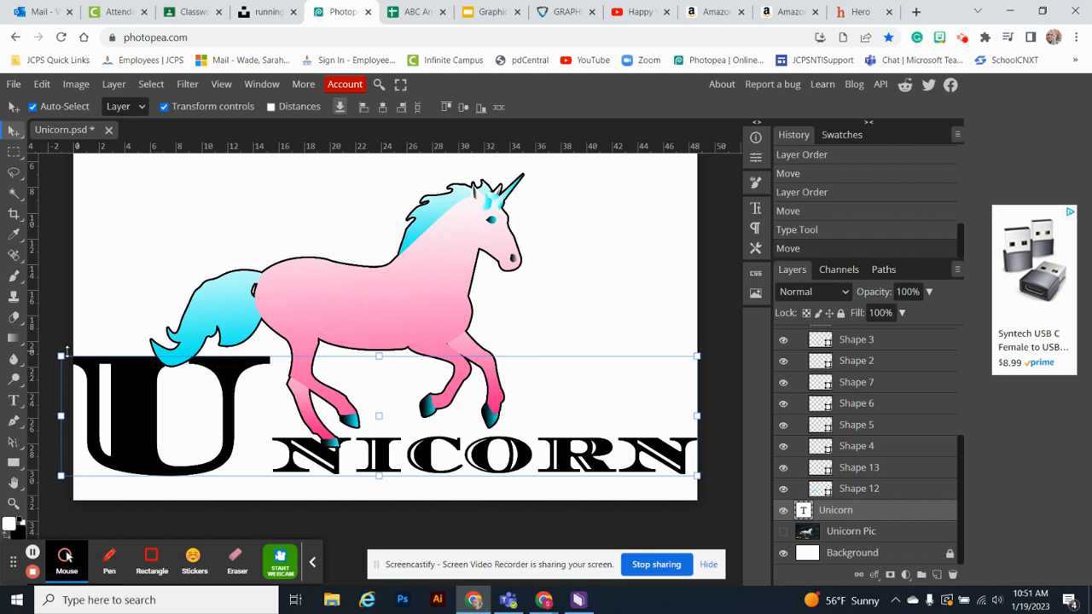
{"action": "left_click_drag", "start_coordinate": [61, 355], "coordinate": [83, 360]}
{"action": "left_click_drag", "start_coordinate": [697, 359], "coordinate": [673, 365]}
{"action": "left_click_drag", "start_coordinate": [158, 416], "coordinate": [161, 424]}
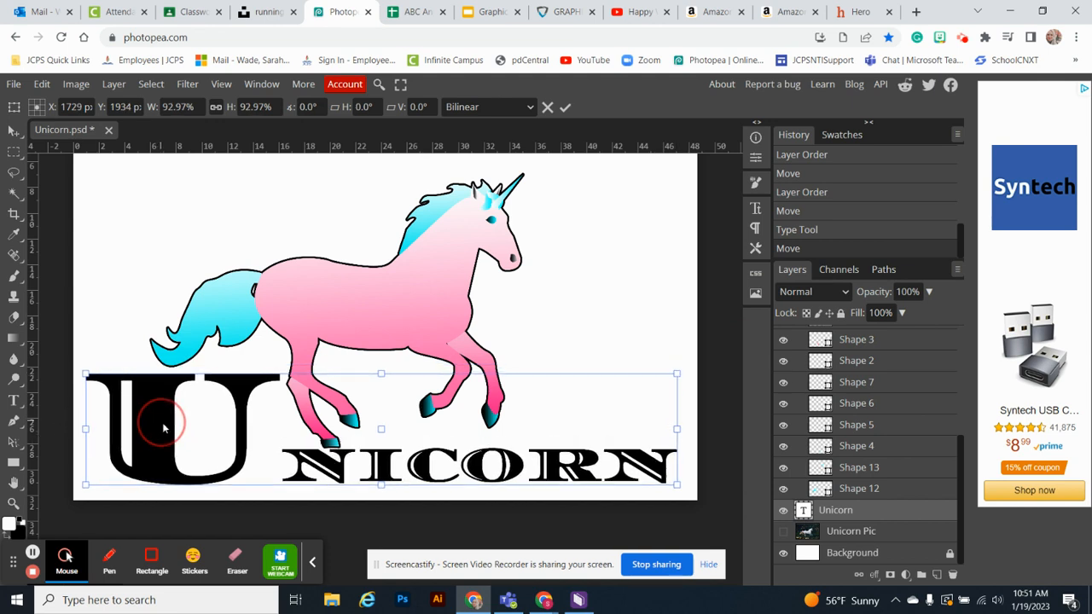
{"action": "left_click", "coordinate": [10, 133]}
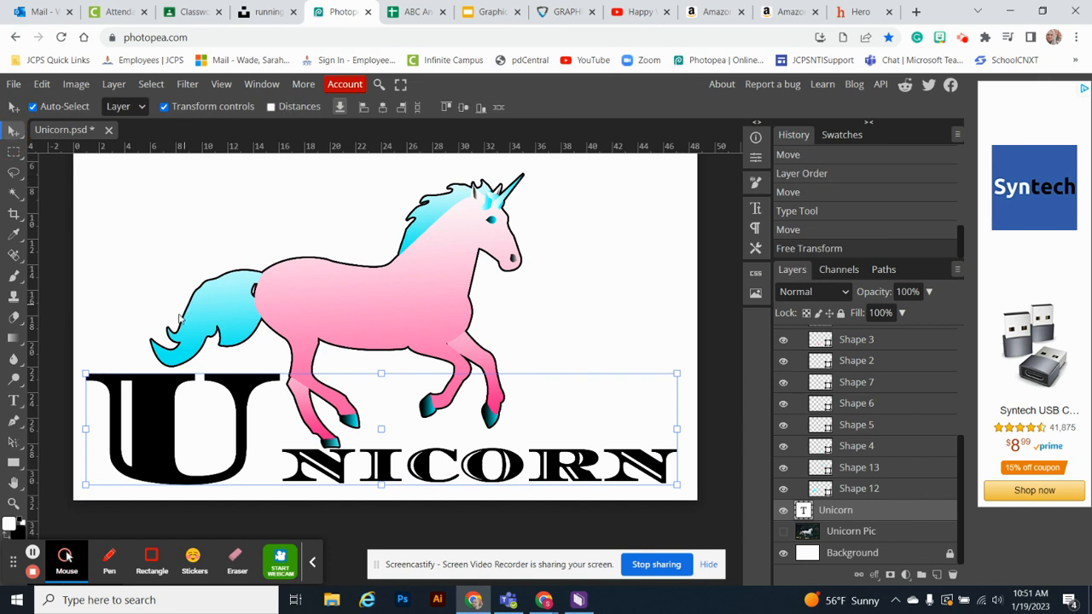
- Switch to the Google Classroom assignment and view the attached Unicorn.jpg example with the rainbow letter U
{"action": "left_click", "coordinate": [192, 11]}
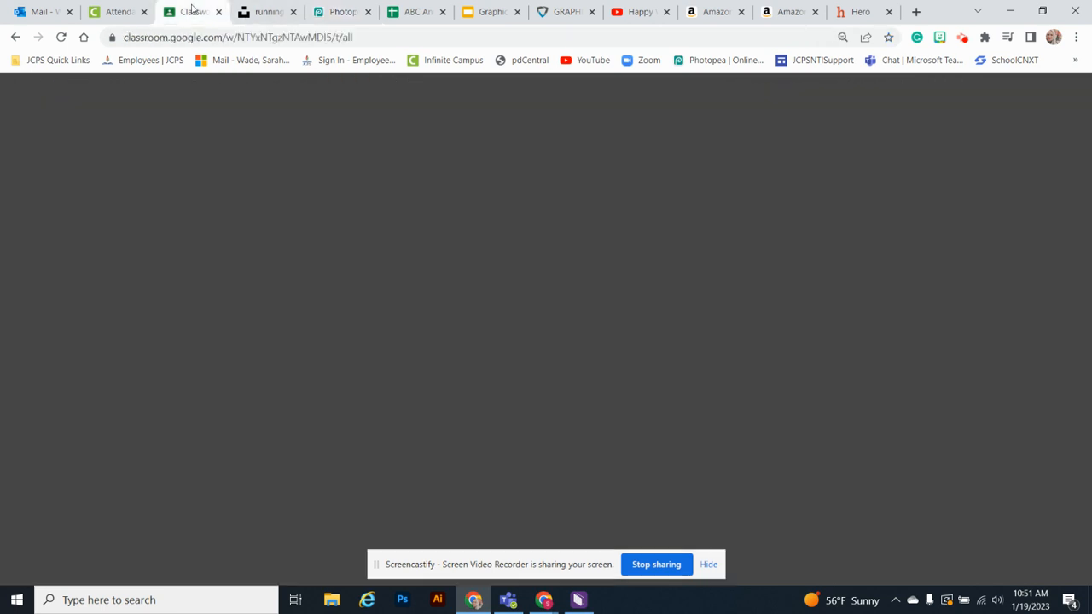
{"action": "left_click", "coordinate": [273, 406]}
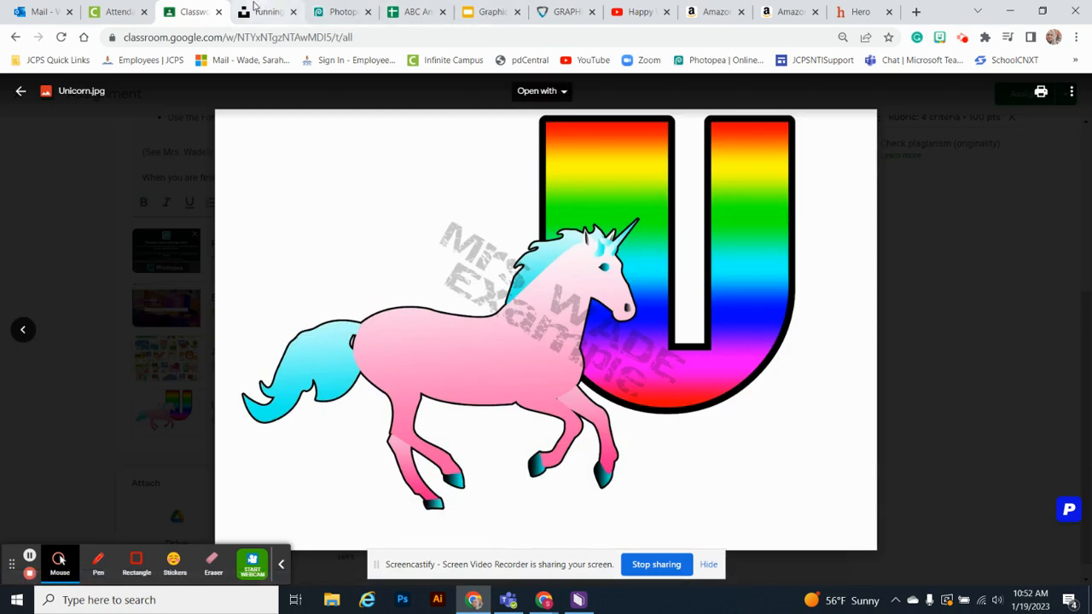
{"action": "mouse_move", "coordinate": [264, 9]}
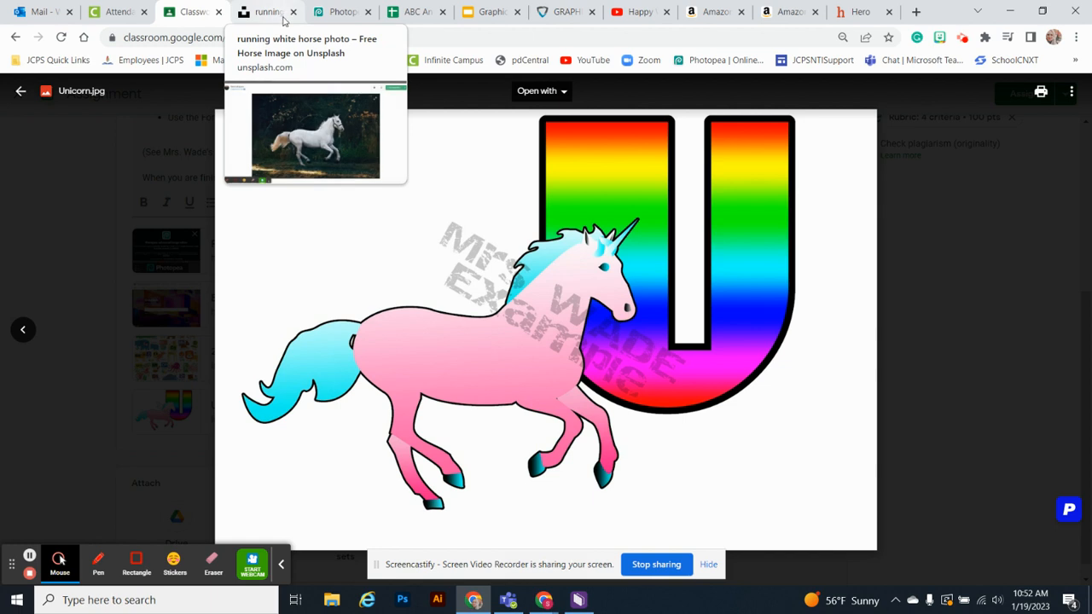
- Switch to Photopea and add a Gradient Overlay layer style to the Unicorn text layer
{"action": "left_click", "coordinate": [333, 11]}
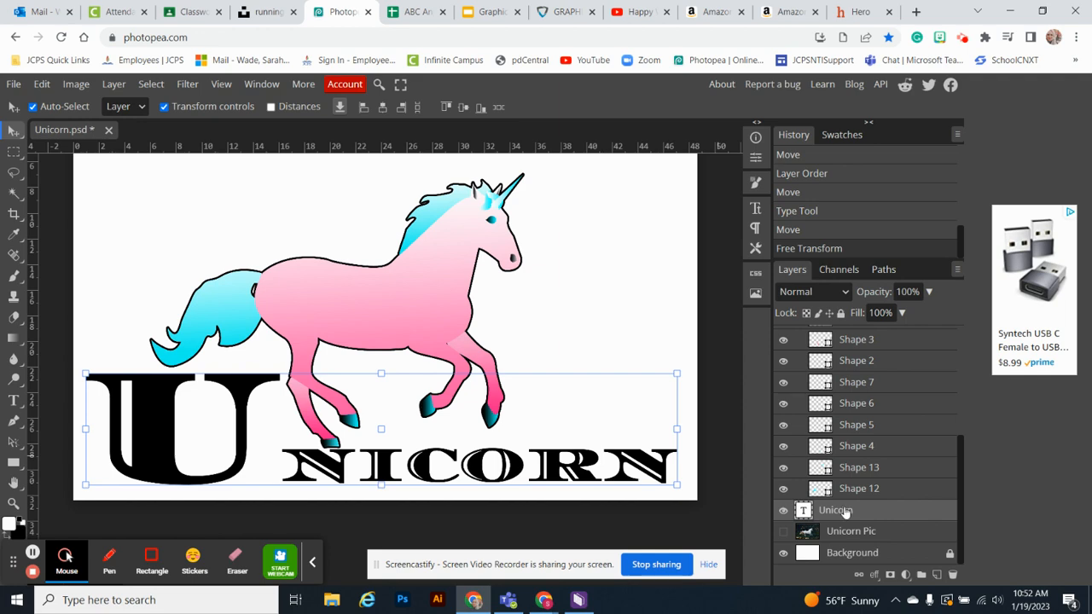
{"action": "double_click", "coordinate": [912, 511]}
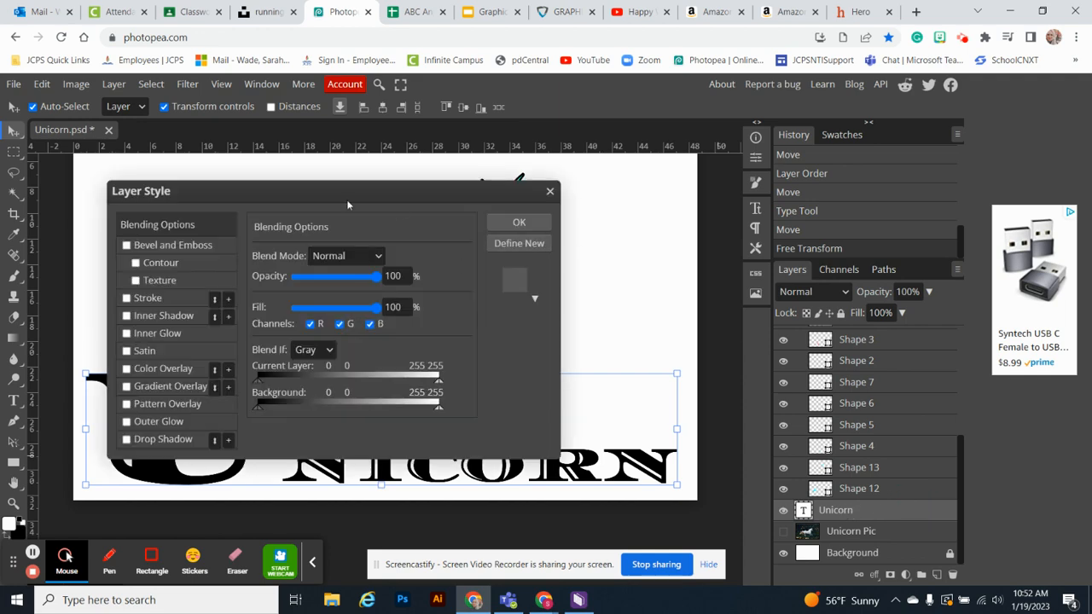
{"action": "left_click_drag", "start_coordinate": [334, 191], "coordinate": [750, 179]}
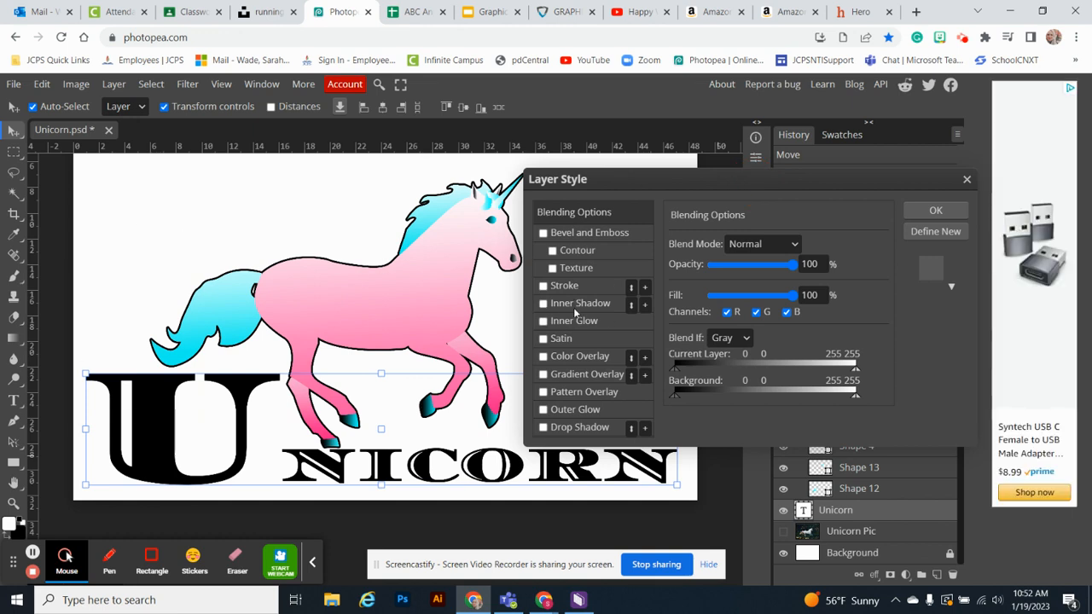
{"action": "left_click", "coordinate": [571, 373]}
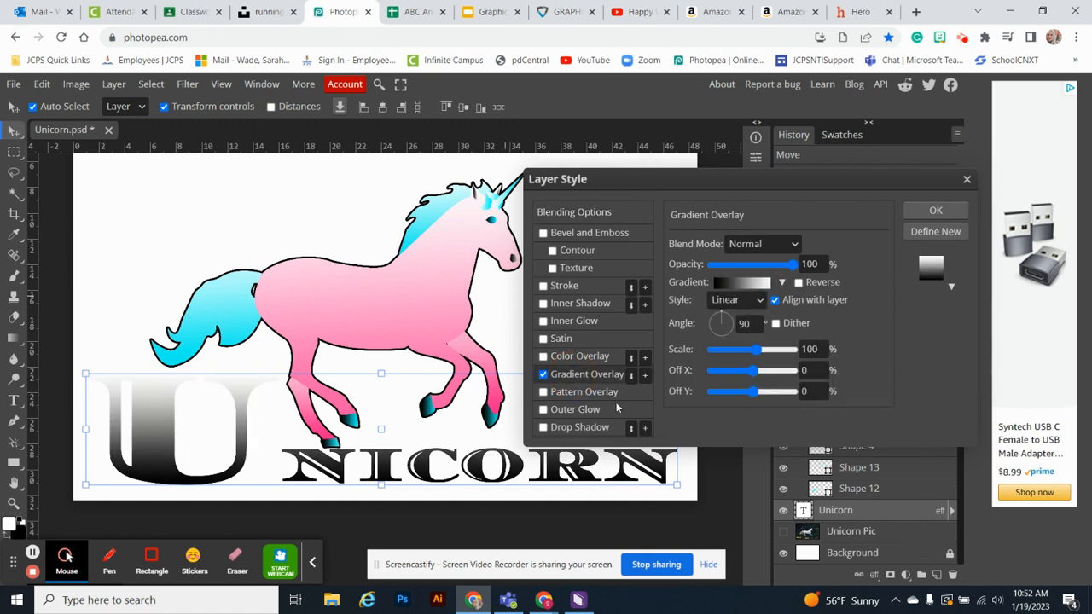
- Try the rainbow and purple-orange gradient presets on the Unicorn text, and settle on the blue, red and yellow preset
{"action": "left_click", "coordinate": [781, 282]}
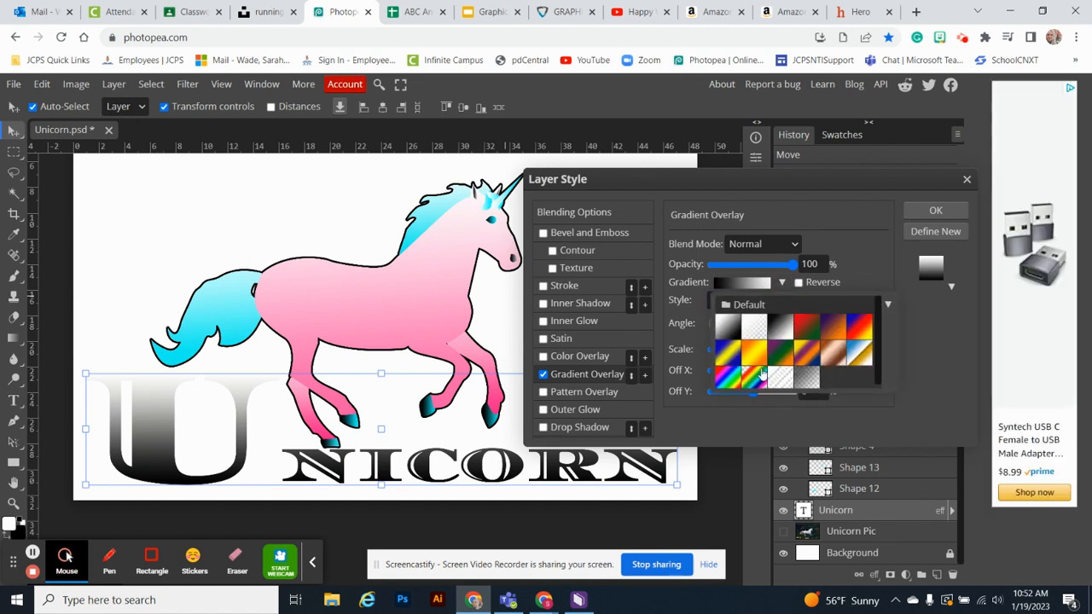
{"action": "left_click", "coordinate": [735, 382]}
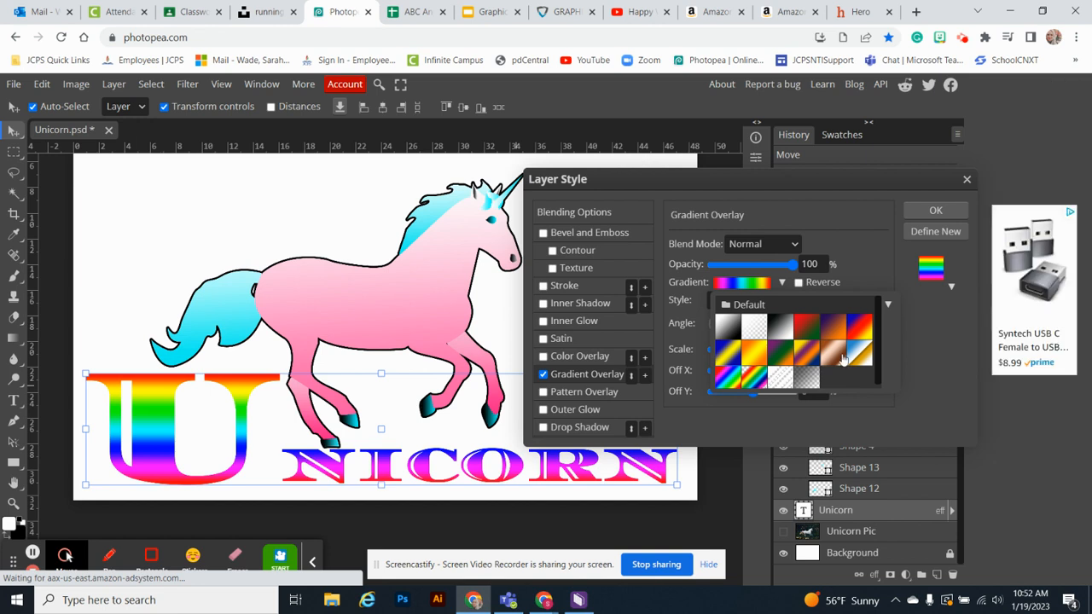
{"action": "left_click", "coordinate": [841, 327]}
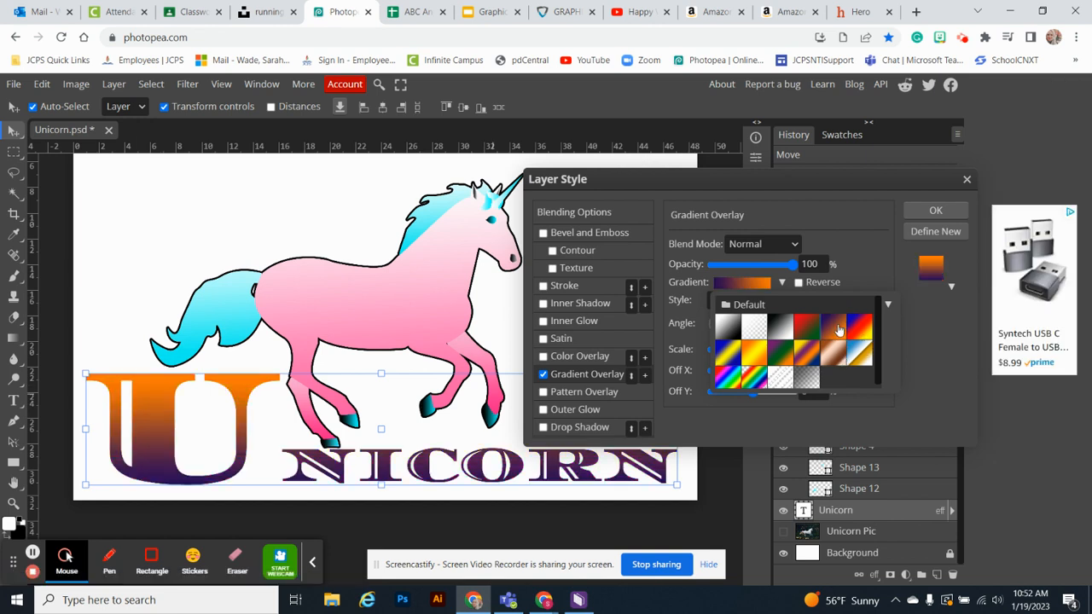
{"action": "left_click", "coordinate": [859, 329]}
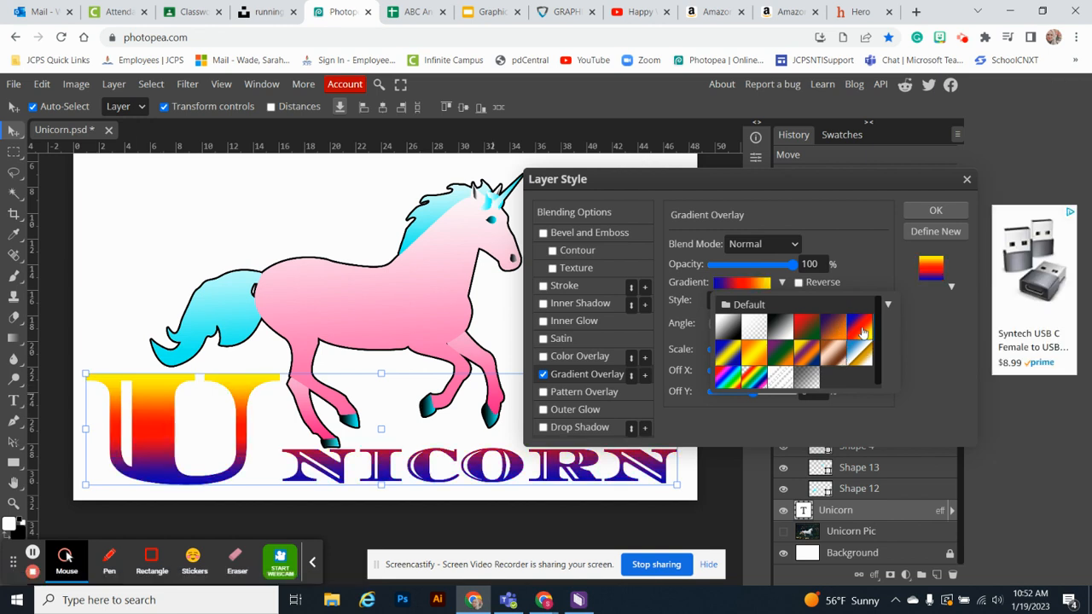
- Change the gradient's middle red color stop to magenta (ff00ff) and apply the layer style to the Unicorn text
{"action": "left_click", "coordinate": [747, 284]}
{"action": "left_click_drag", "start_coordinate": [483, 299], "coordinate": [783, 201]}
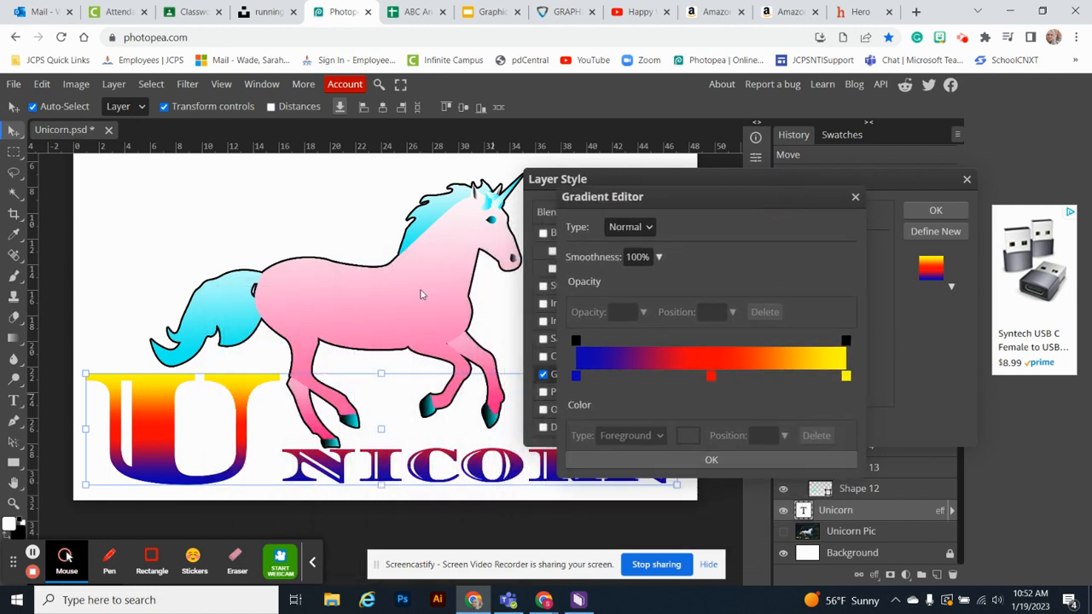
{"action": "double_click", "coordinate": [710, 376]}
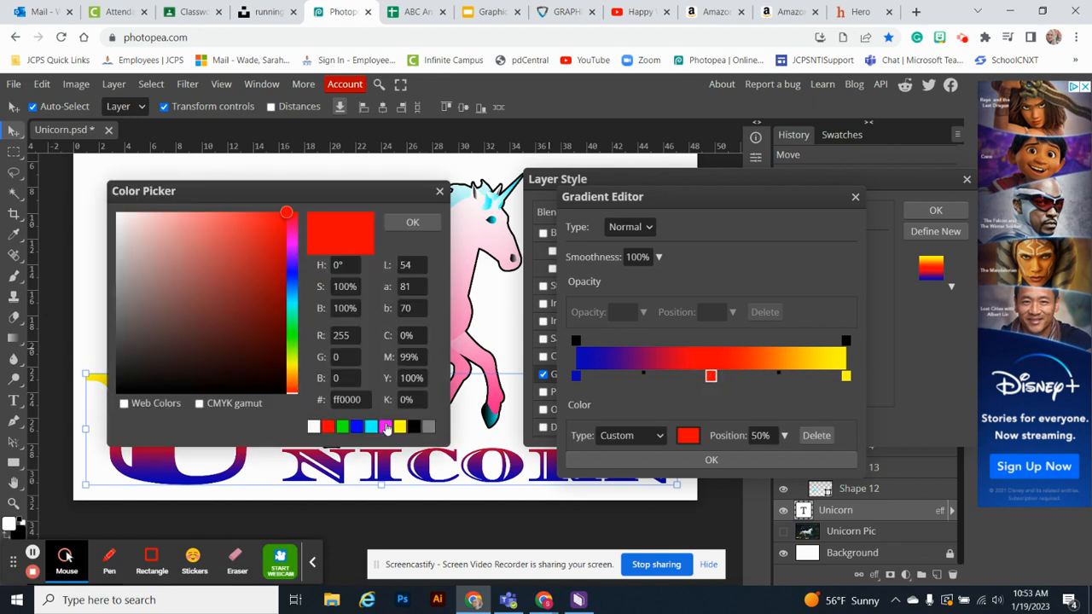
{"action": "left_click", "coordinate": [386, 426]}
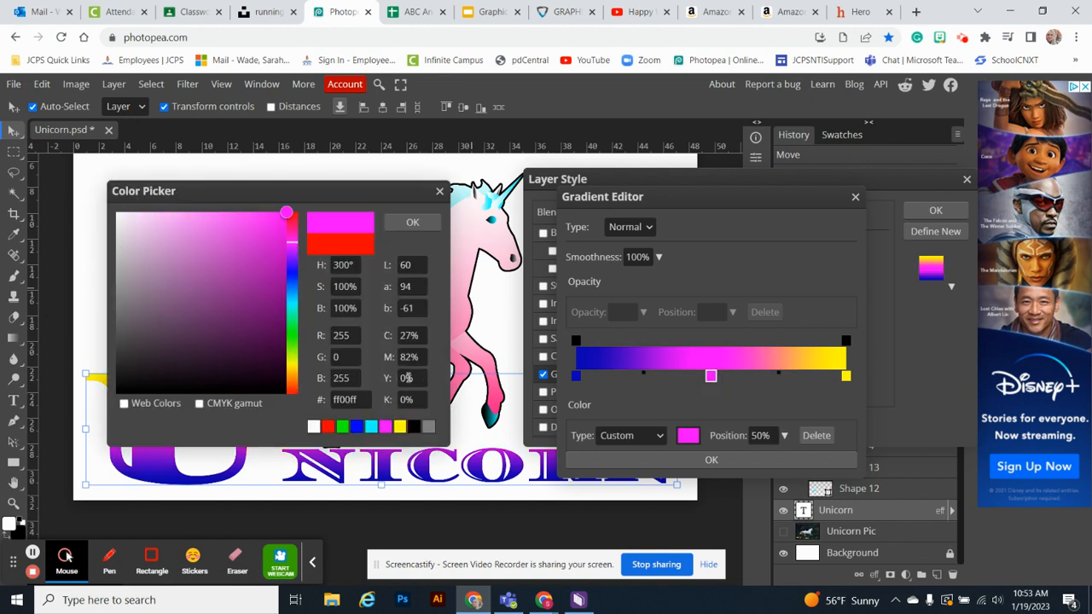
{"action": "left_click", "coordinate": [408, 223]}
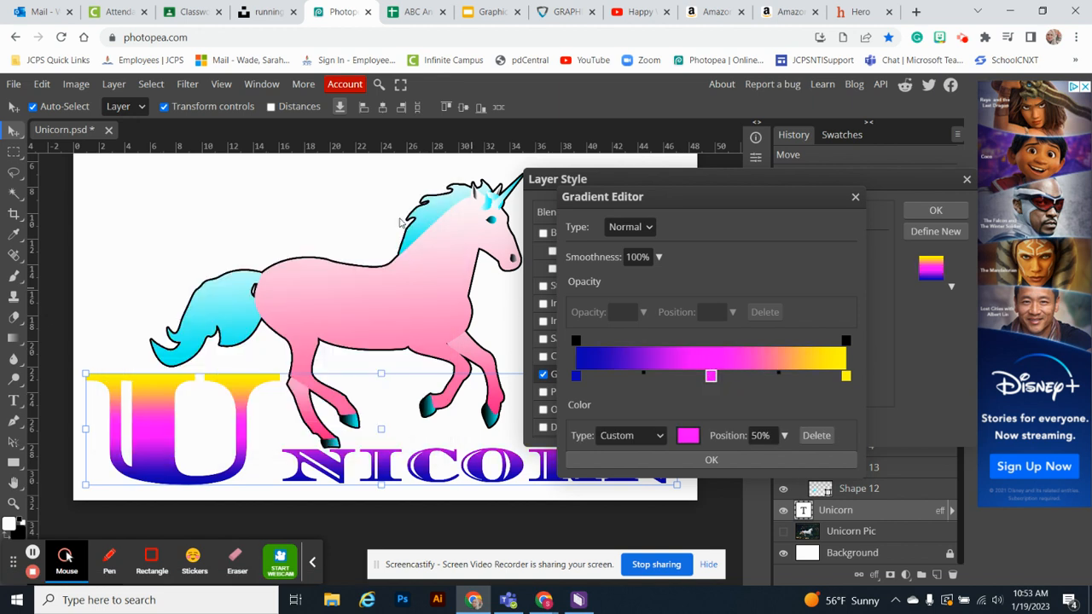
{"action": "left_click", "coordinate": [749, 461]}
{"action": "left_click", "coordinate": [930, 211]}
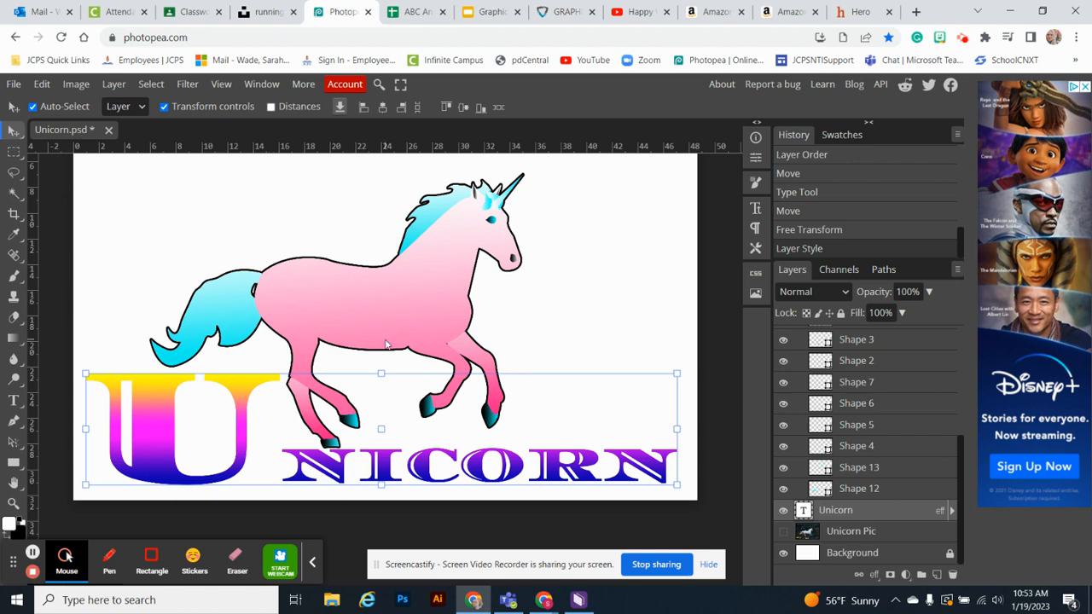
{"action": "left_click", "coordinate": [13, 83]}
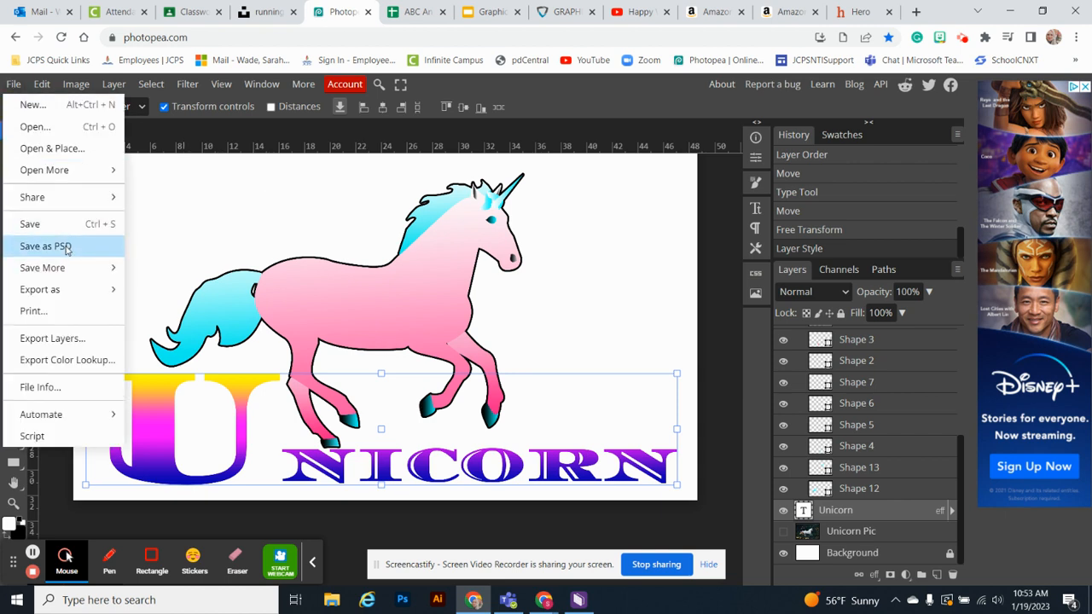
{"action": "left_click", "coordinate": [868, 455]}
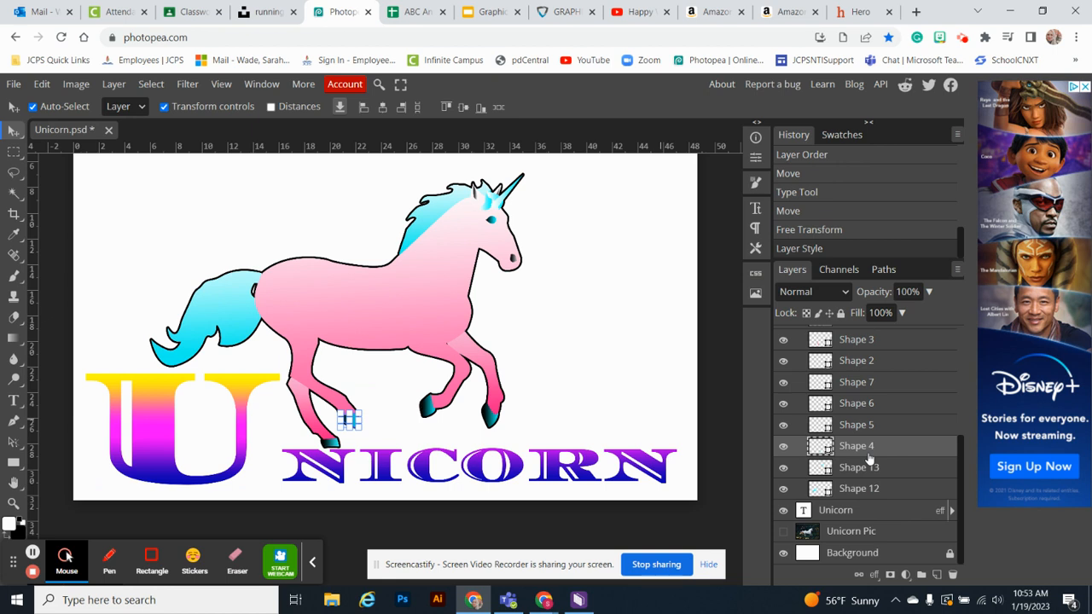
{"action": "scroll", "coordinate": [868, 457], "scroll_direction": "up", "scroll_amount": 5}
{"action": "scroll", "coordinate": [840, 418], "scroll_direction": "down", "scroll_amount": 3}
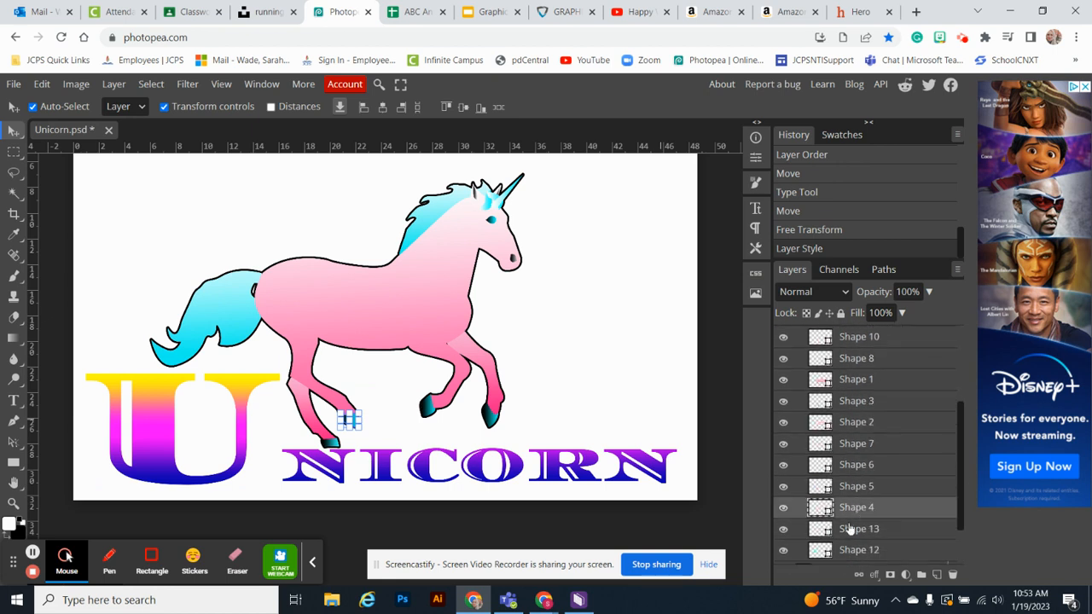
{"action": "scroll", "coordinate": [848, 486], "scroll_direction": "down", "scroll_amount": 2}
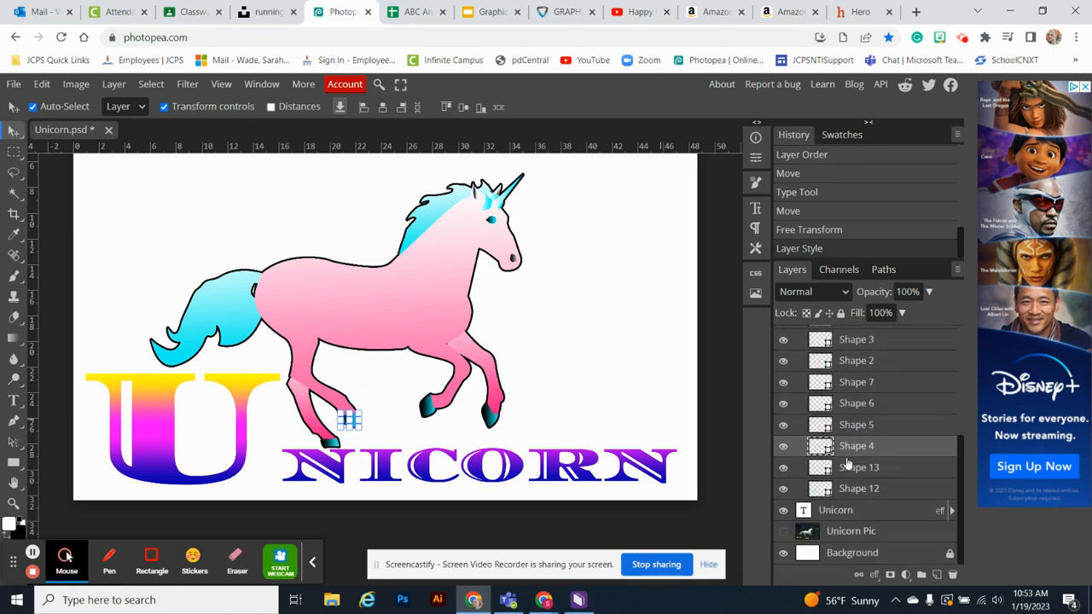
- Move the tail layer Shape 12 above Shape 13 in the layer stack and return it to its place below
{"action": "left_click", "coordinate": [845, 489]}
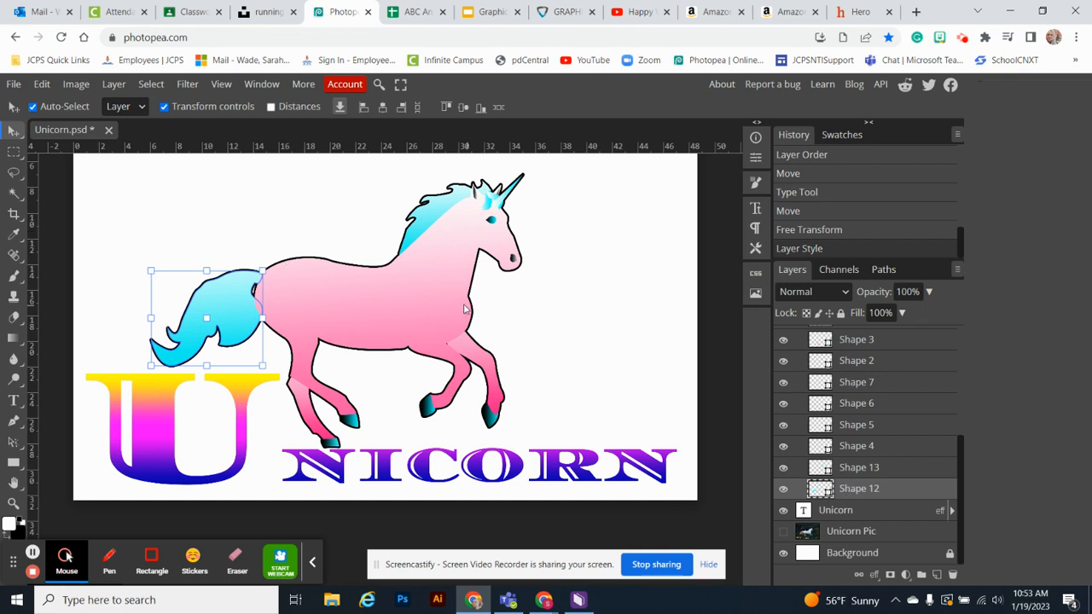
{"action": "mouse_move", "coordinate": [846, 483]}
{"action": "left_mouse_down"}
{"action": "mouse_move", "coordinate": [849, 468]}
{"action": "mouse_move", "coordinate": [854, 495]}
{"action": "left_mouse_up"}
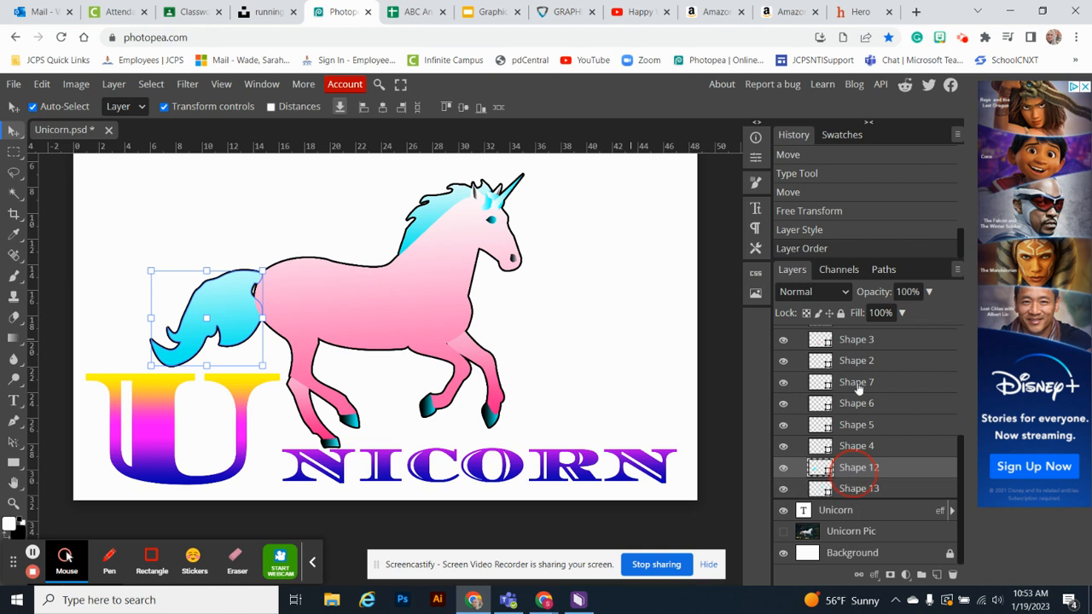
{"action": "scroll", "coordinate": [870, 448], "scroll_direction": "up", "scroll_amount": 3}
{"action": "scroll", "coordinate": [870, 450], "scroll_direction": "down", "scroll_amount": 5}
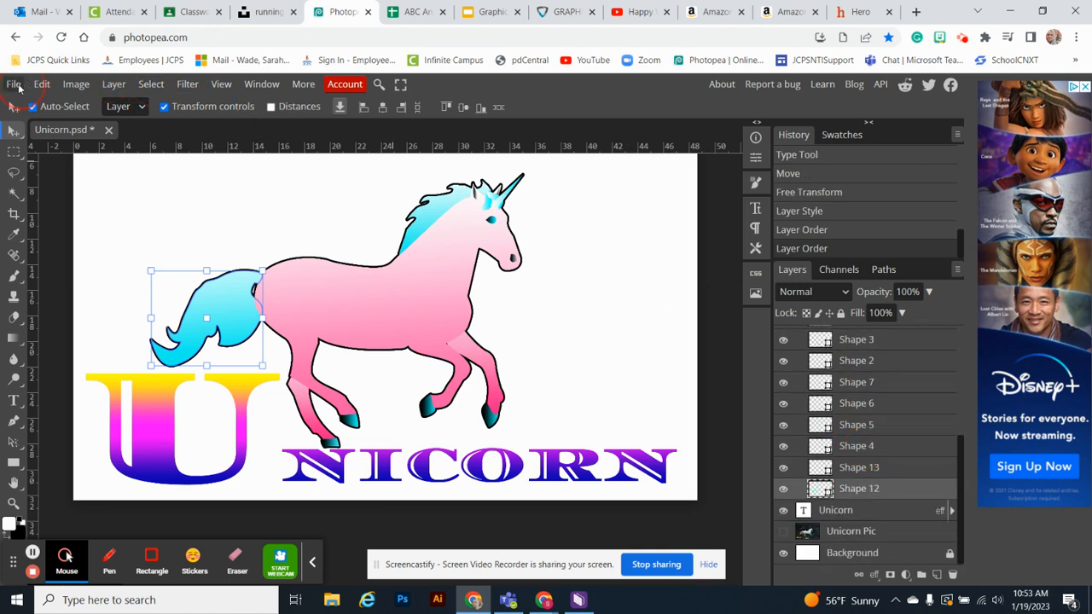
{"action": "left_click", "coordinate": [16, 86]}
{"action": "left_click", "coordinate": [15, 85]}
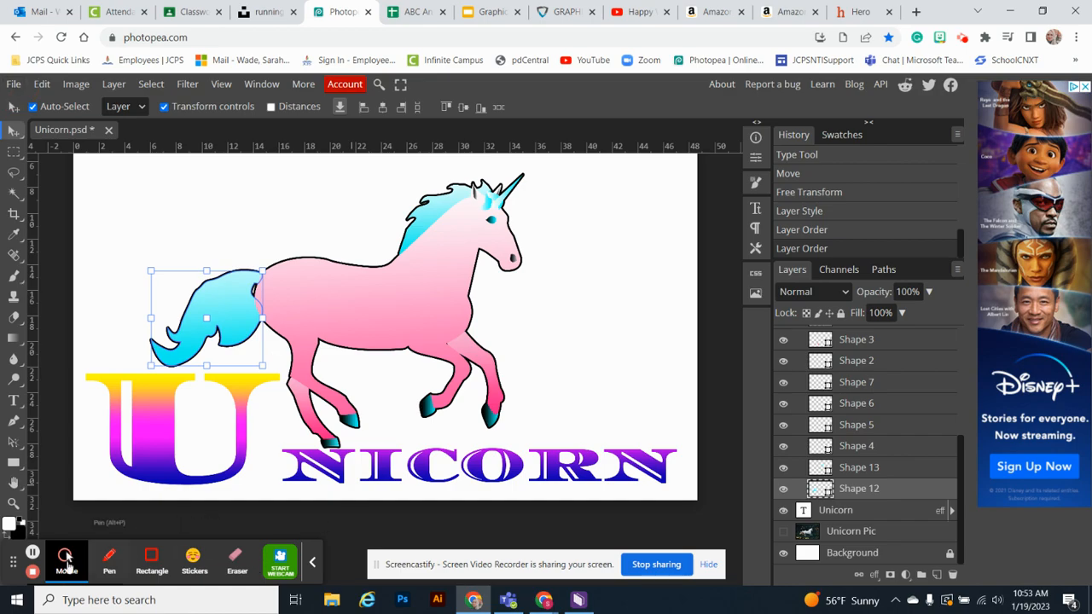